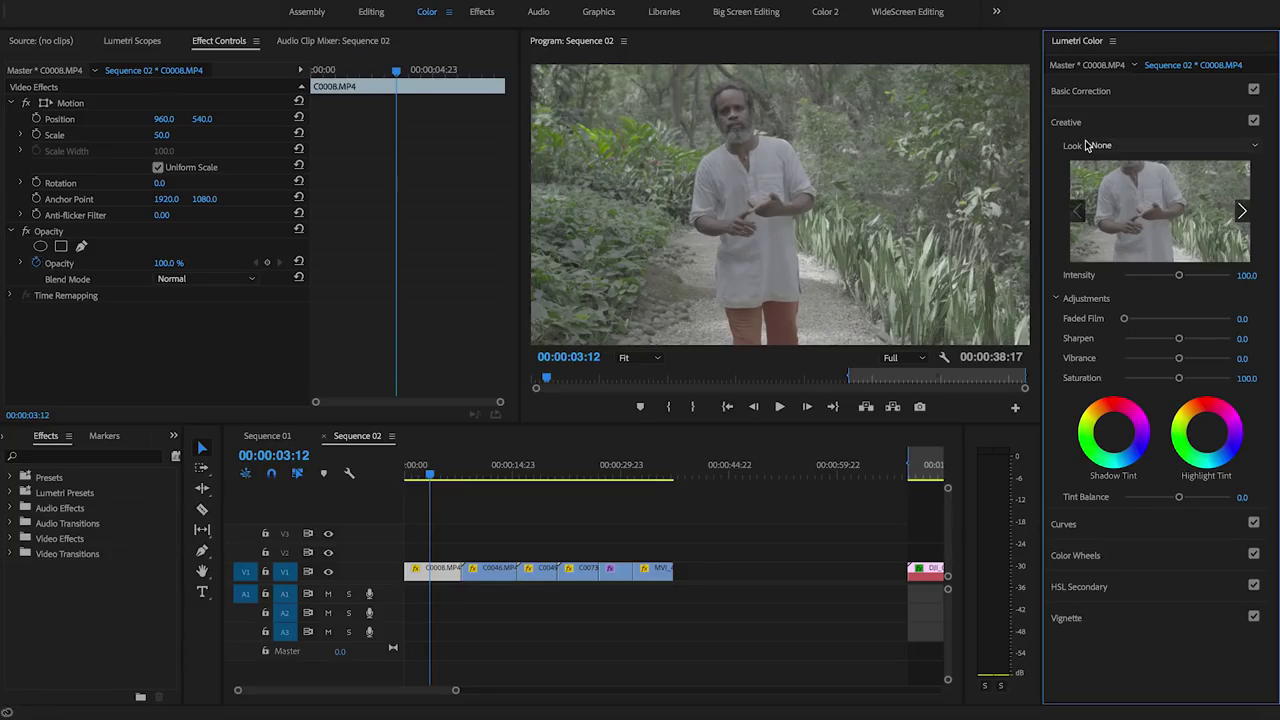
left_click(1124, 148)
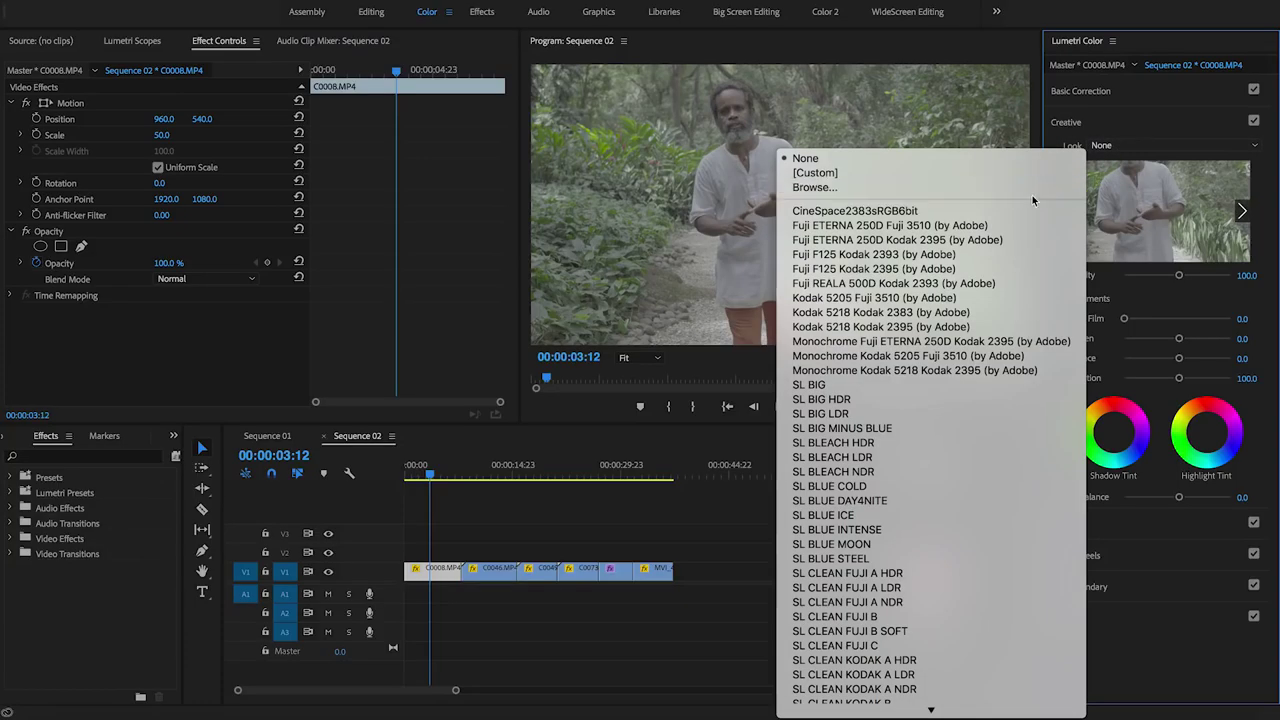
left_click(1130, 128)
left_click_drag(1176, 282, 1124, 281)
double_click(1124, 277)
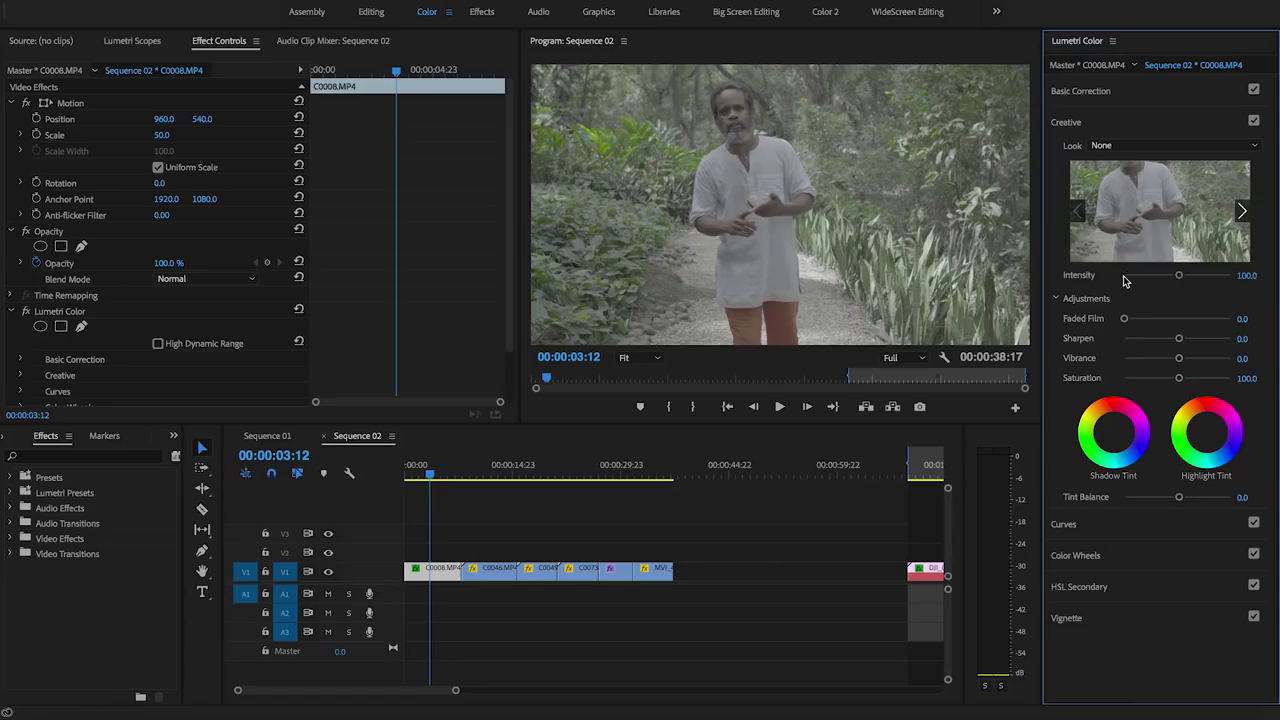
Browse for a custom creative Look for C0008.MP4 and open the 3D LUTs folder of the Lutify.me Professional package inside LUTs
left_click(1104, 146)
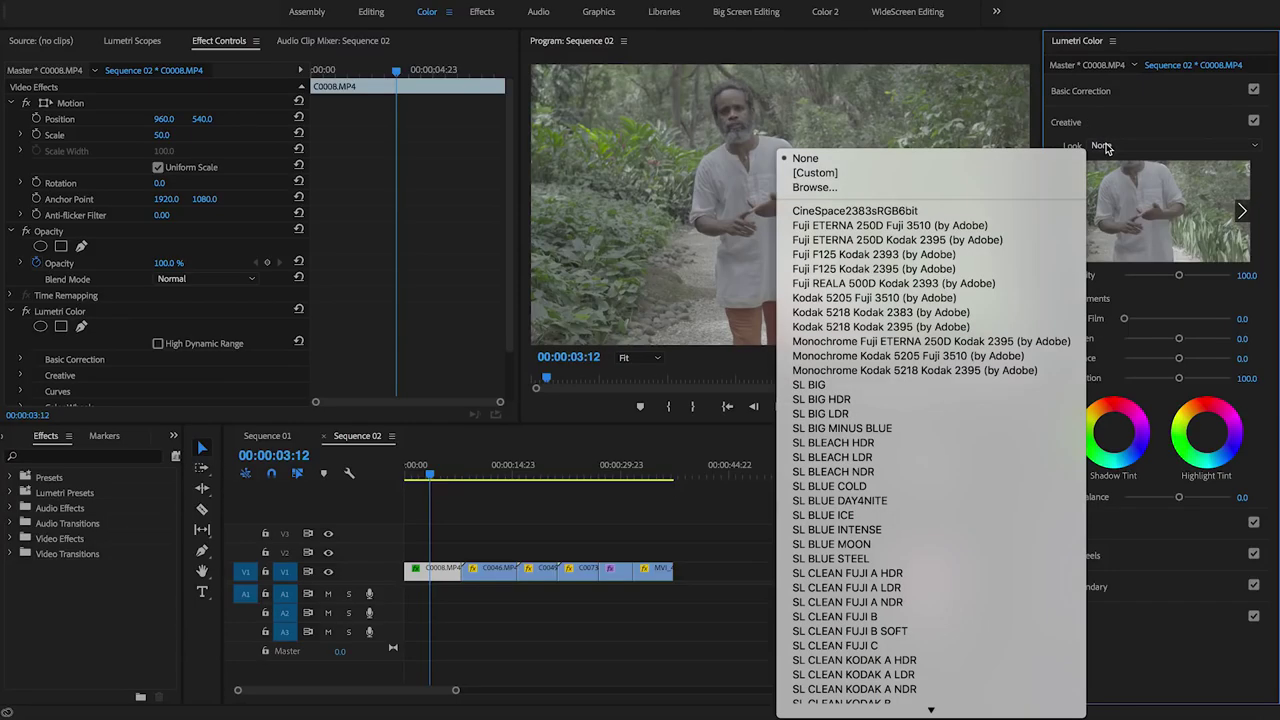
left_click(995, 190)
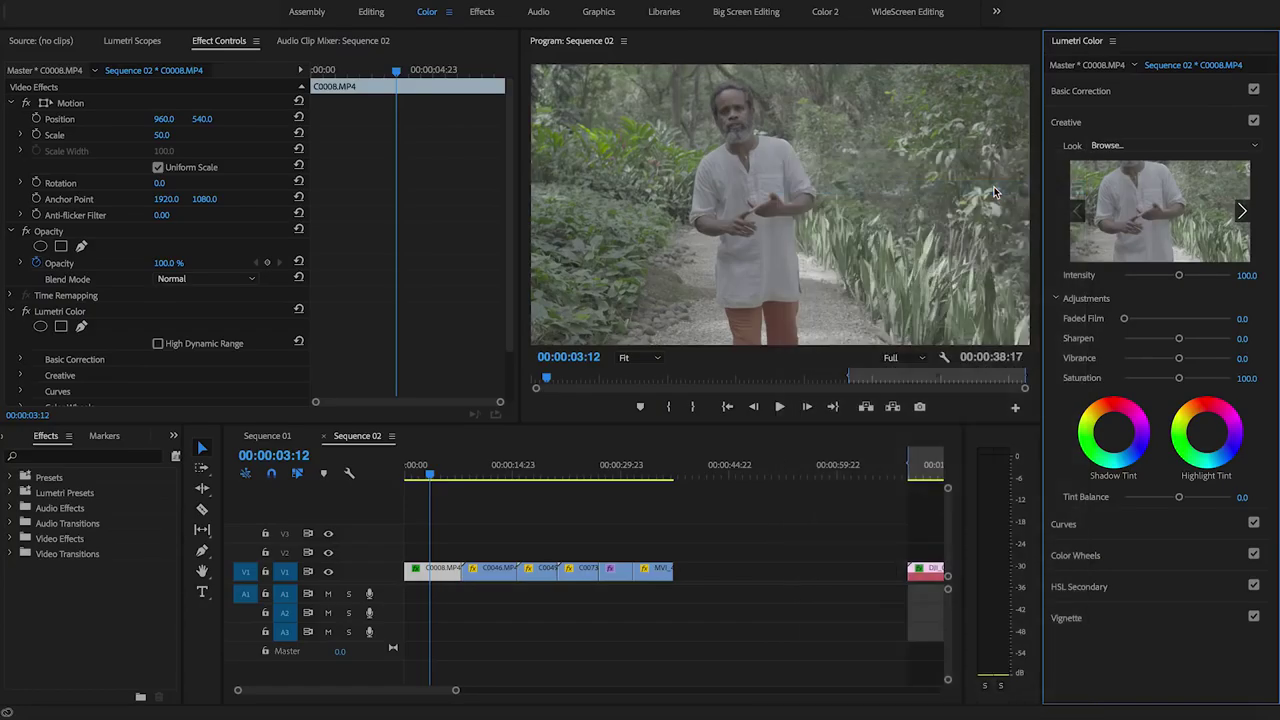
double_click(550, 268)
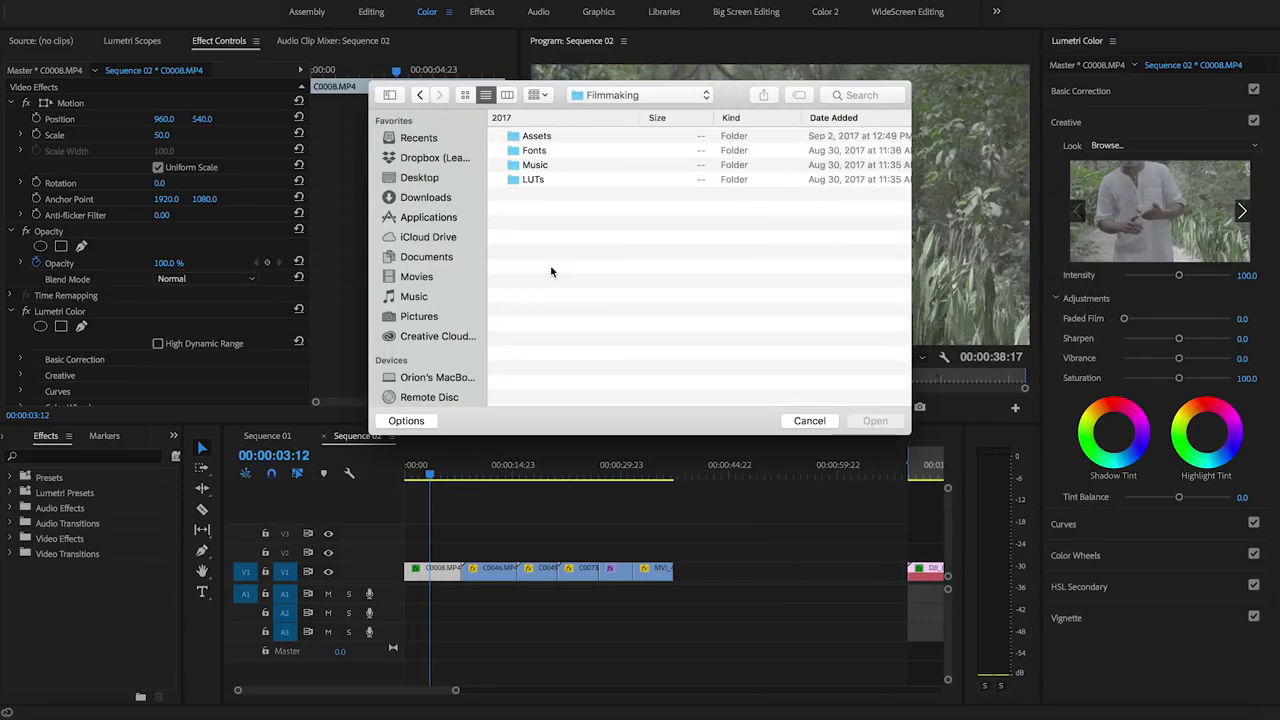
left_click(536, 181)
double_click(536, 181)
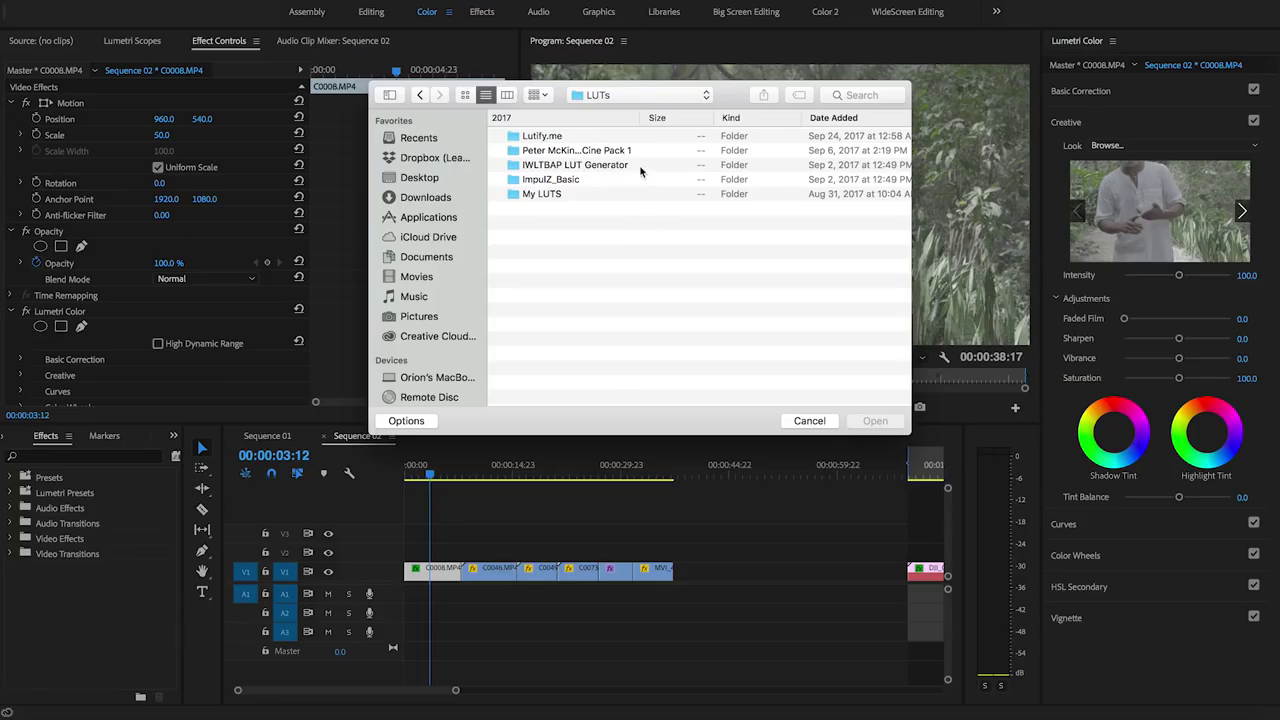
double_click(556, 139)
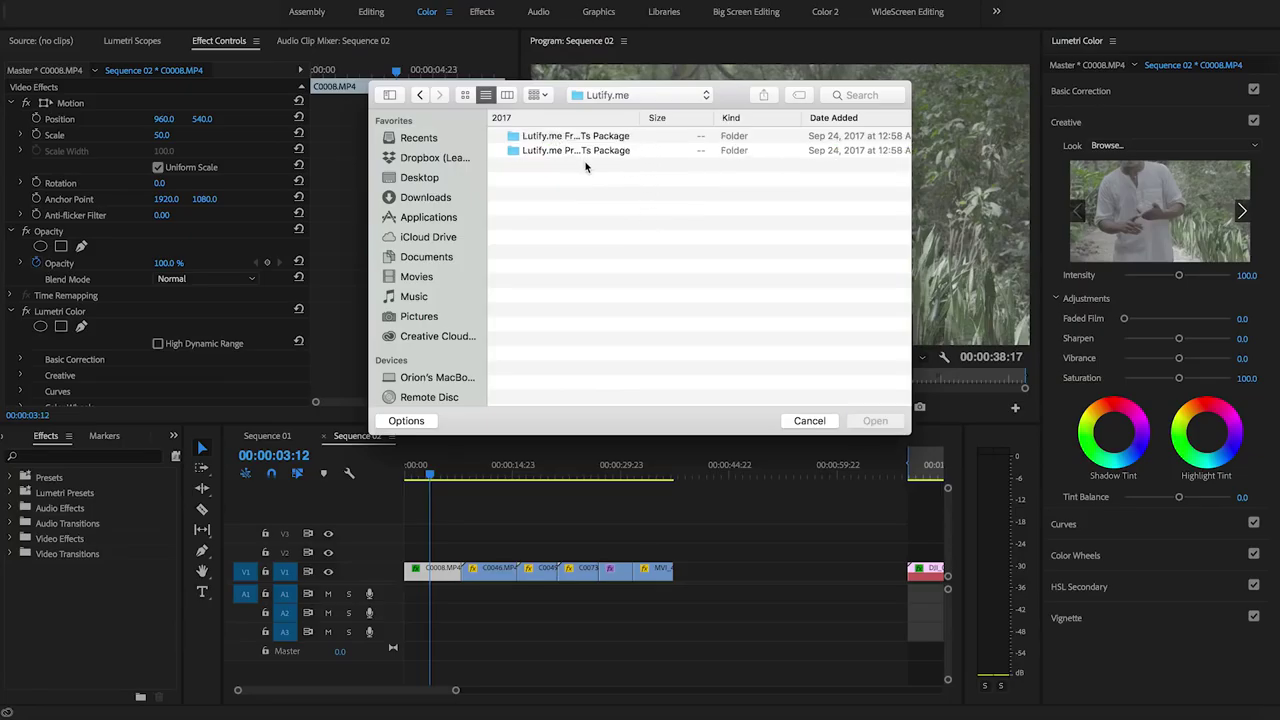
left_click(584, 150)
double_click(561, 150)
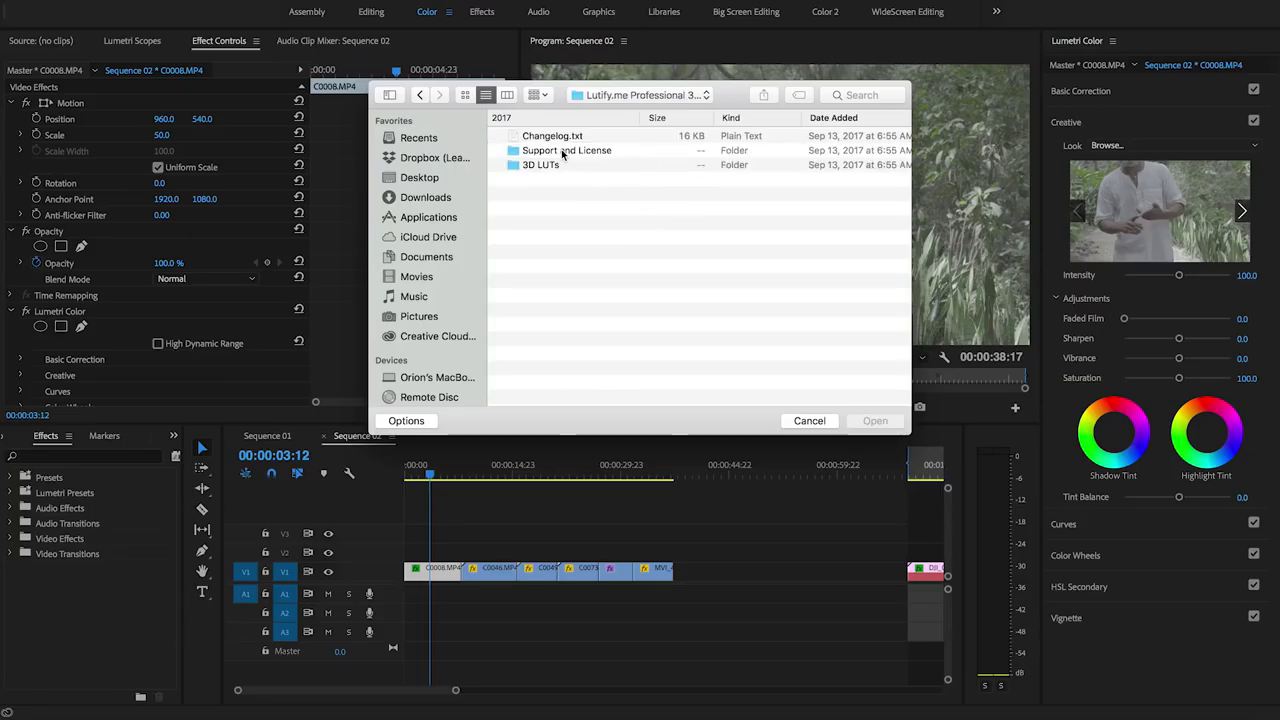
double_click(538, 163)
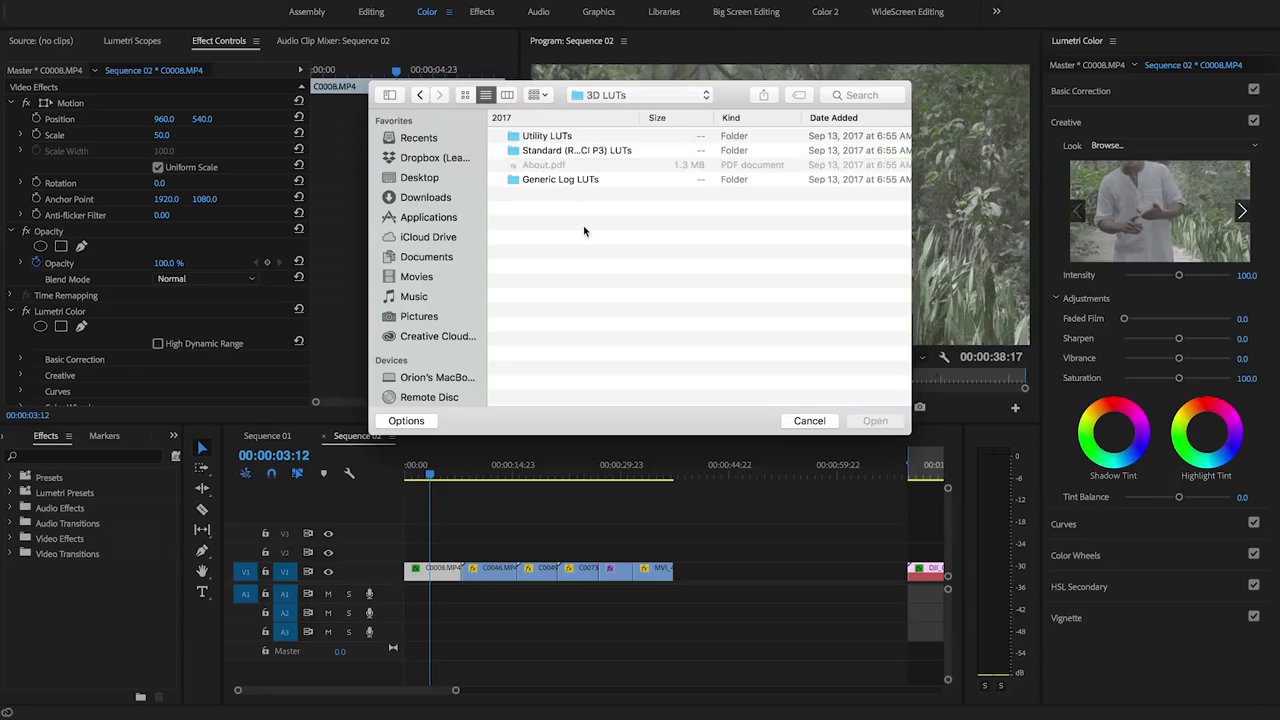
Load CBG-Dur.cube from the Cinematic Base Grade folder of the Generic Log LUTs as the Look of C0008.MP4
left_click(541, 151)
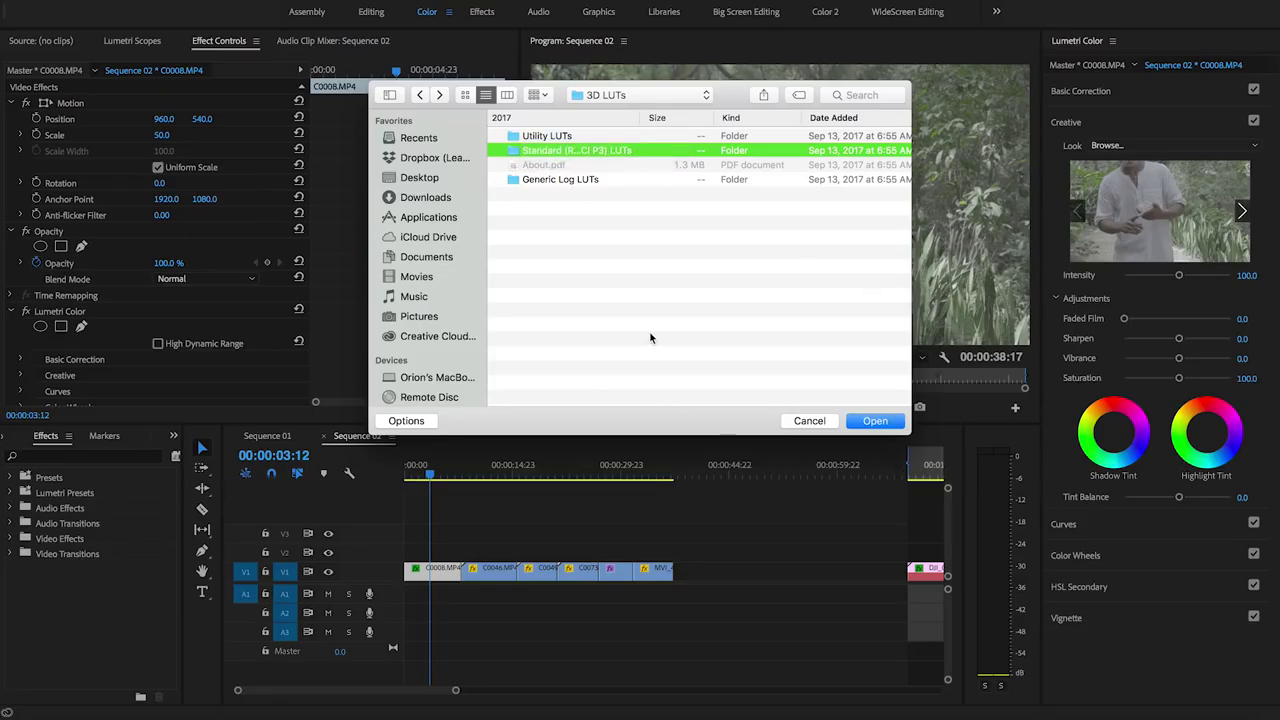
left_click(567, 182)
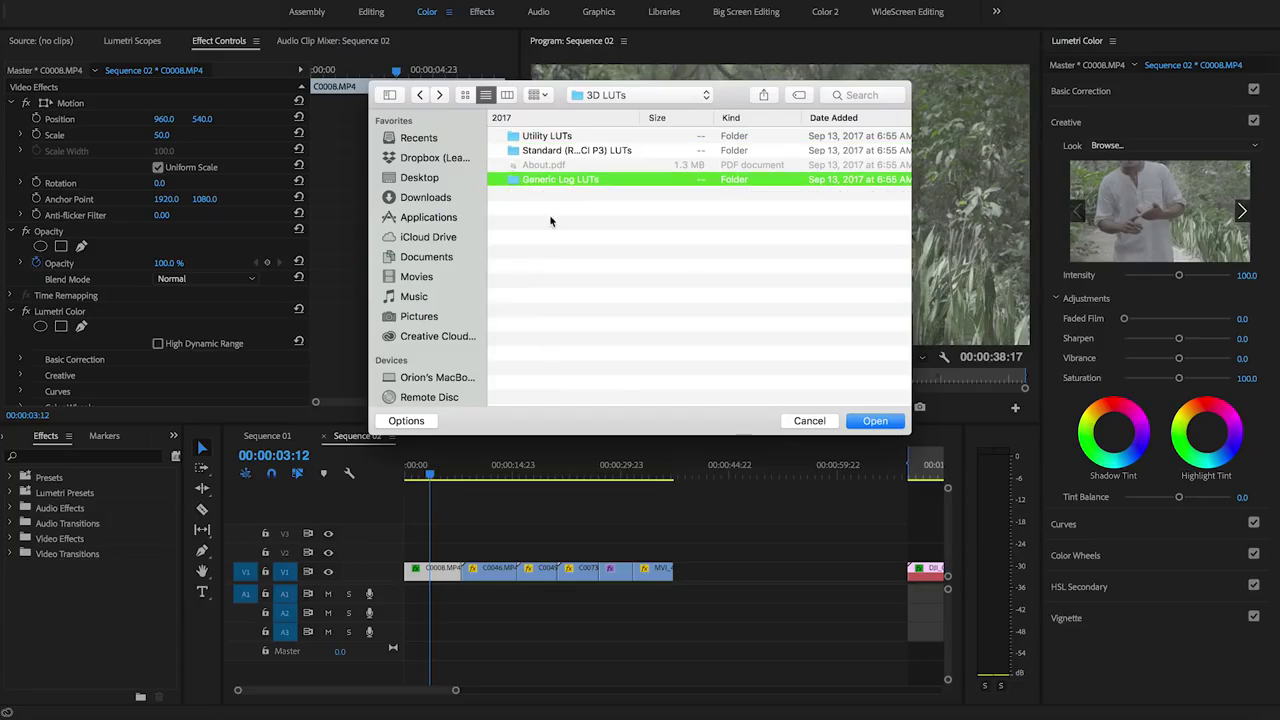
left_click_drag(742, 89, 728, 67)
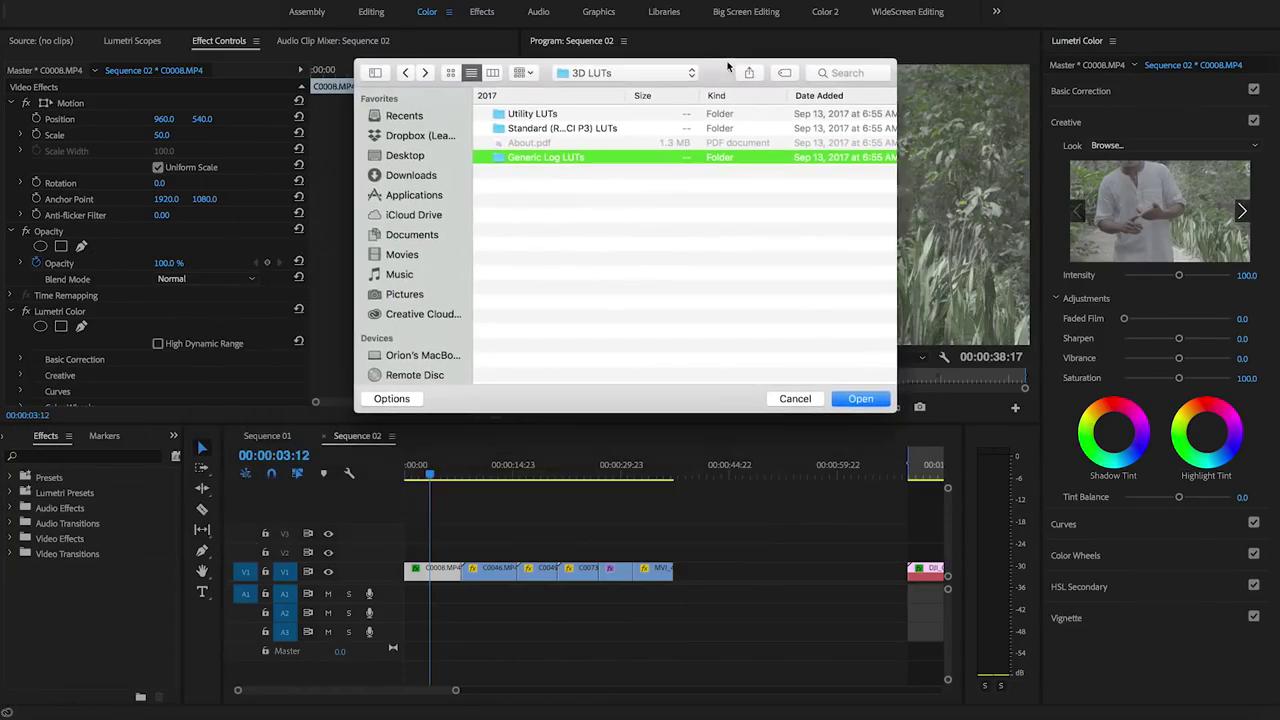
double_click(535, 160)
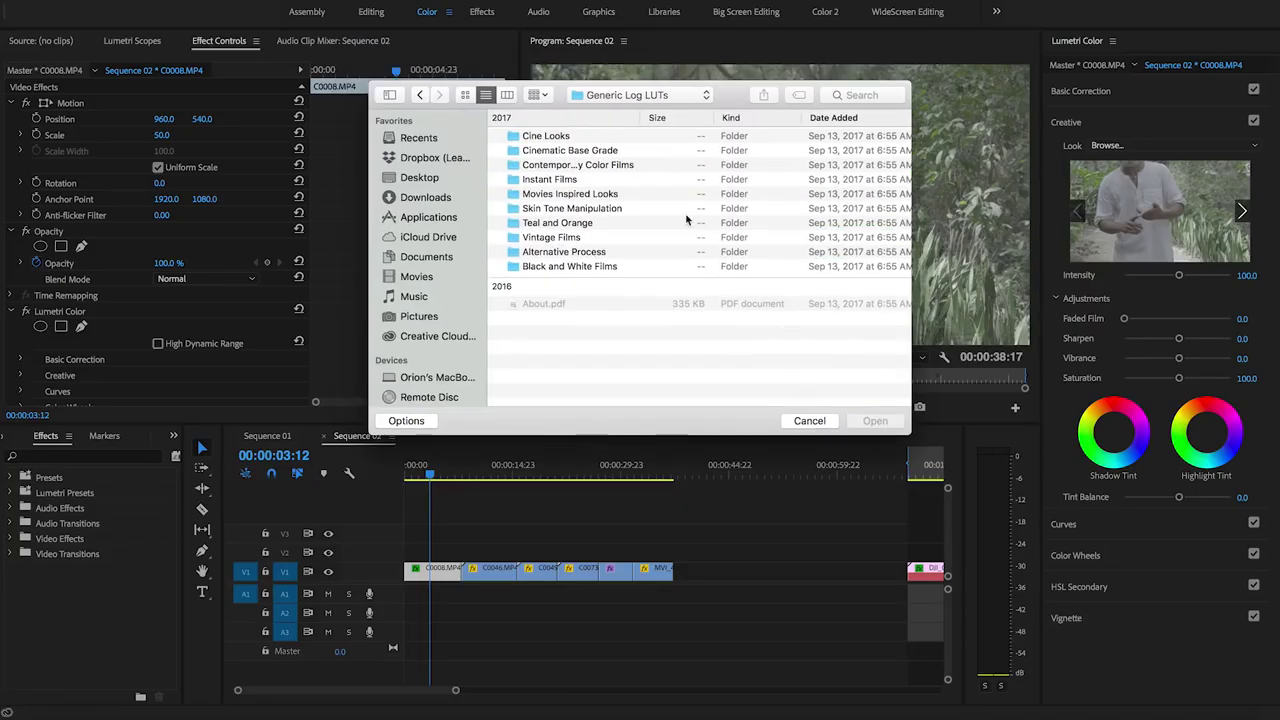
left_click(573, 152)
double_click(573, 152)
scroll(583, 236, "down", 2)
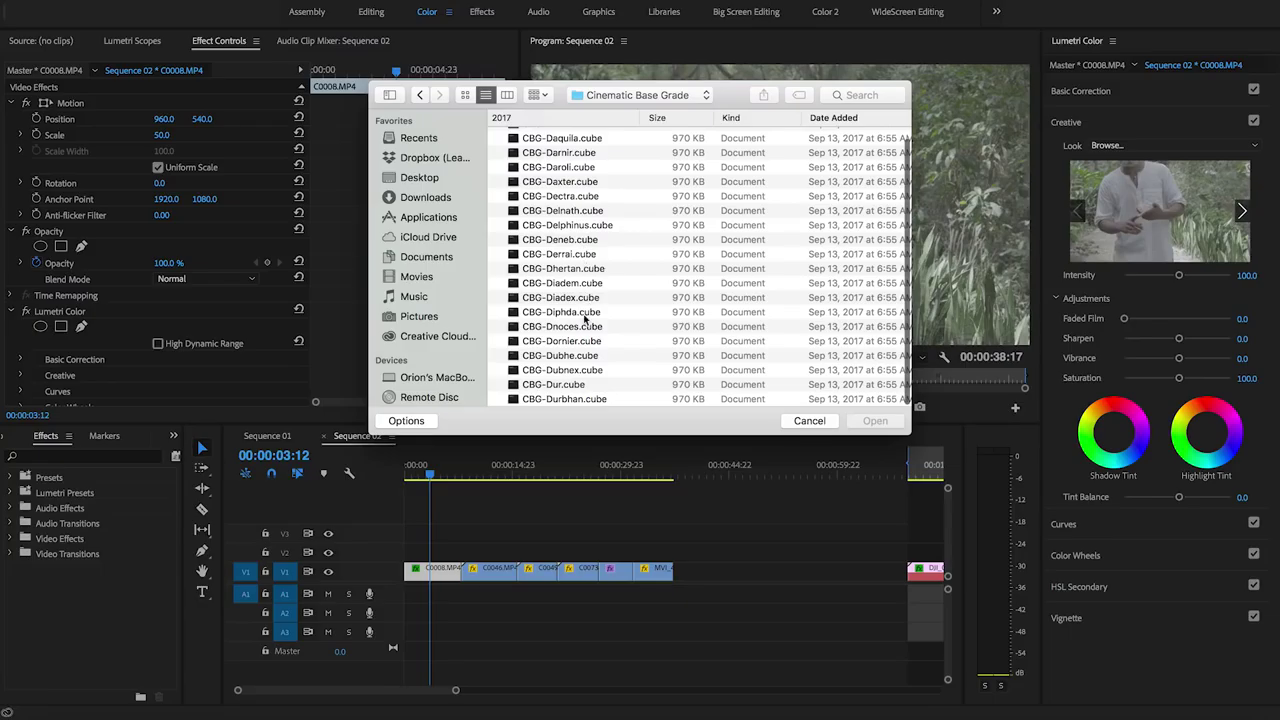
left_click(566, 385)
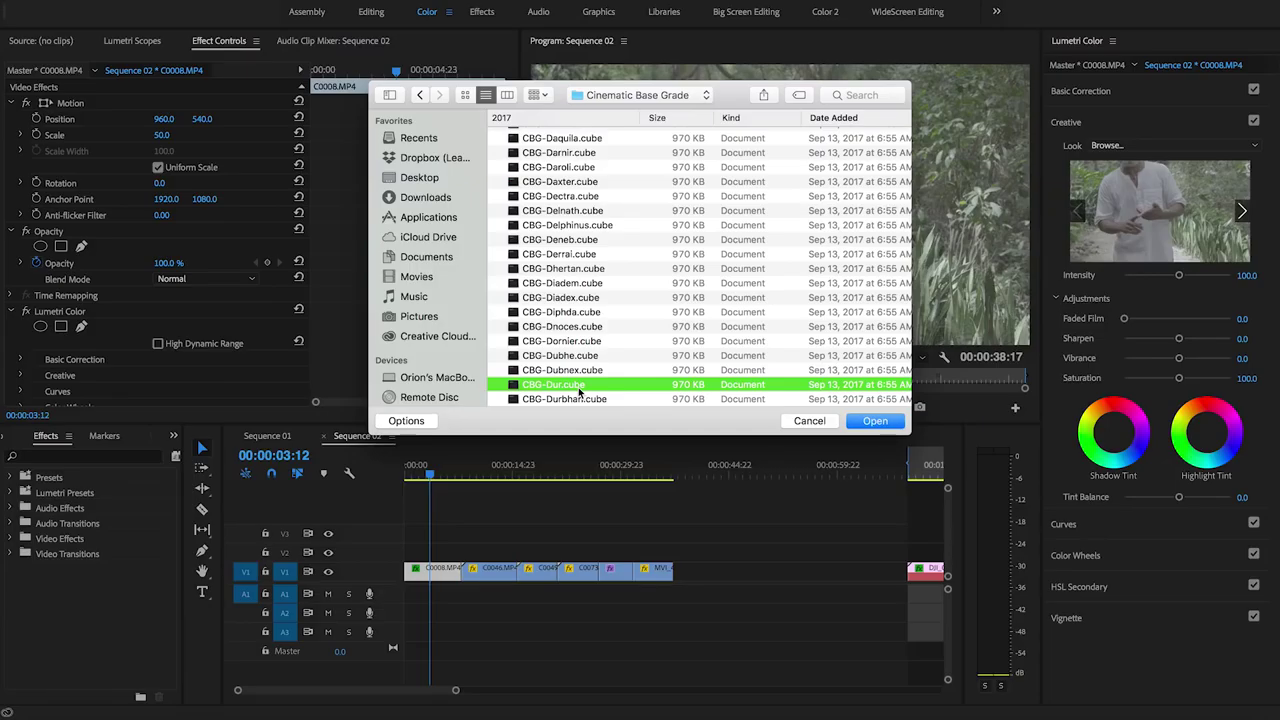
left_click(875, 420)
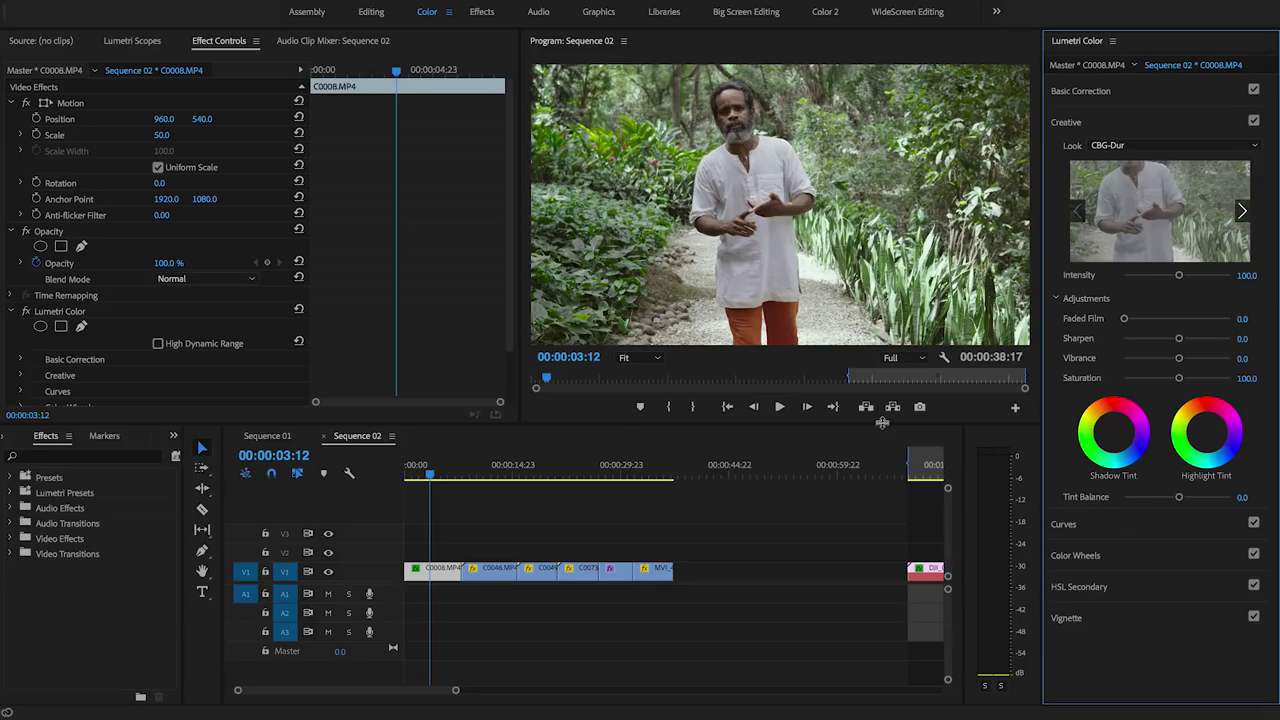
Save the project and examine the graded C0008.MP4 footage enlarged to 150% and again at fit size
key("ctrl+s")
scroll(785, 186, "up", 10)
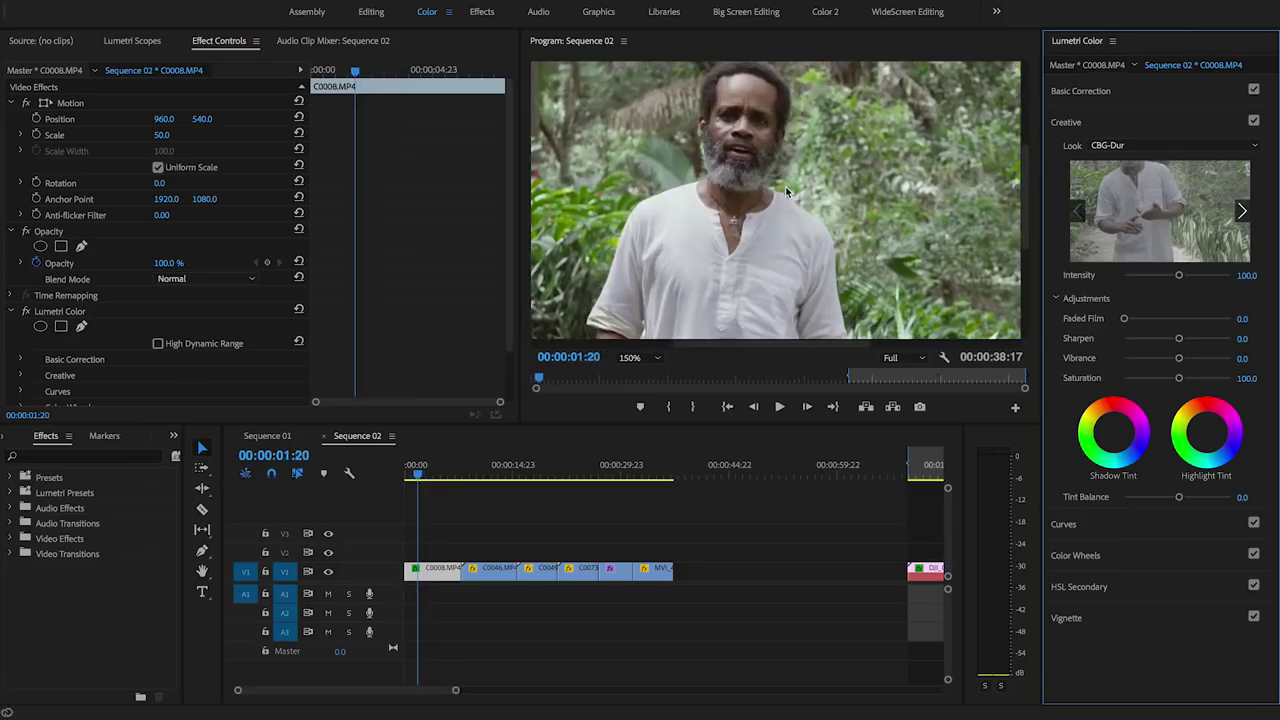
left_click(784, 193)
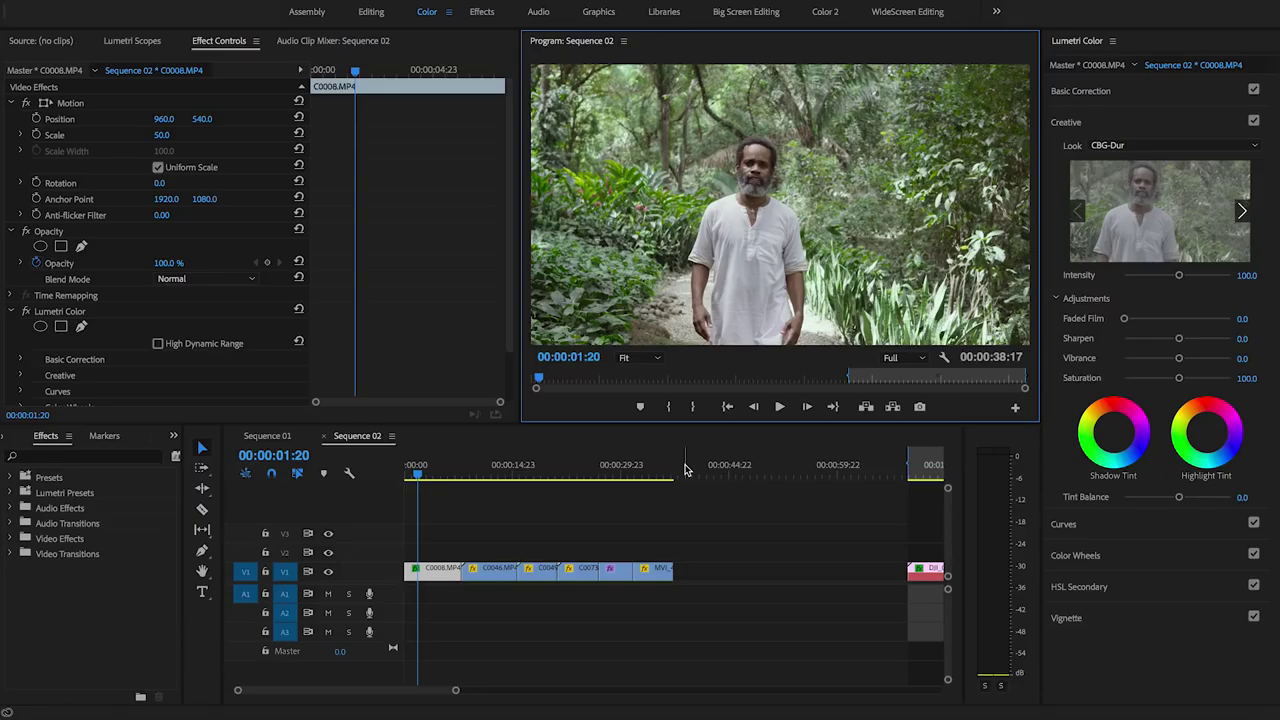
left_click(430, 476)
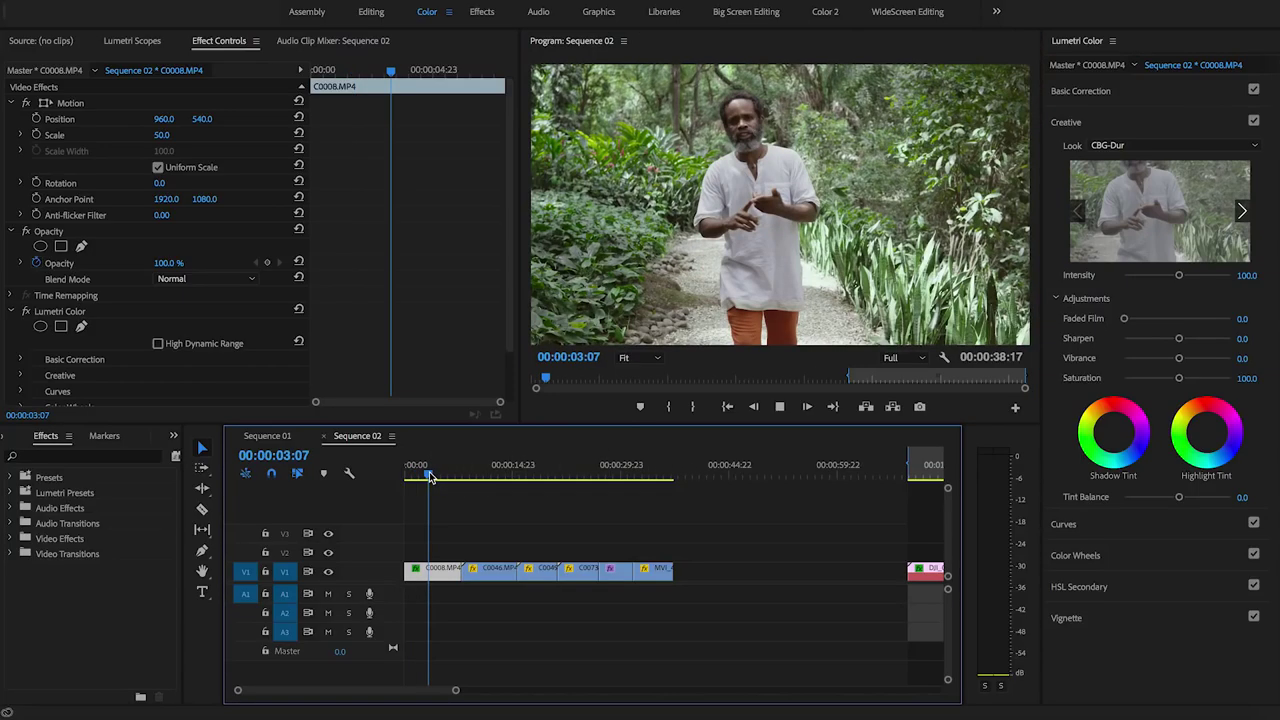
Go to 00:00:12:04 in the sunset clip C0046.MP4 and start browsing for a creative Look file
key("Down")
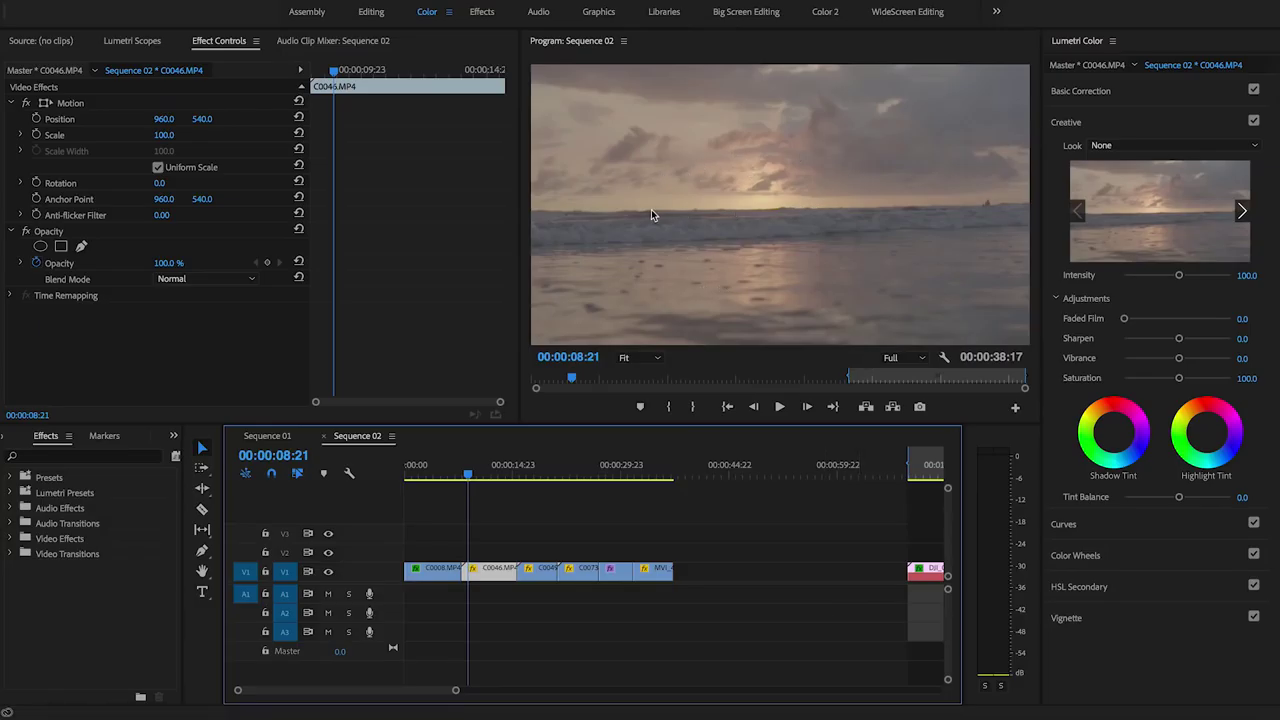
left_click(492, 477)
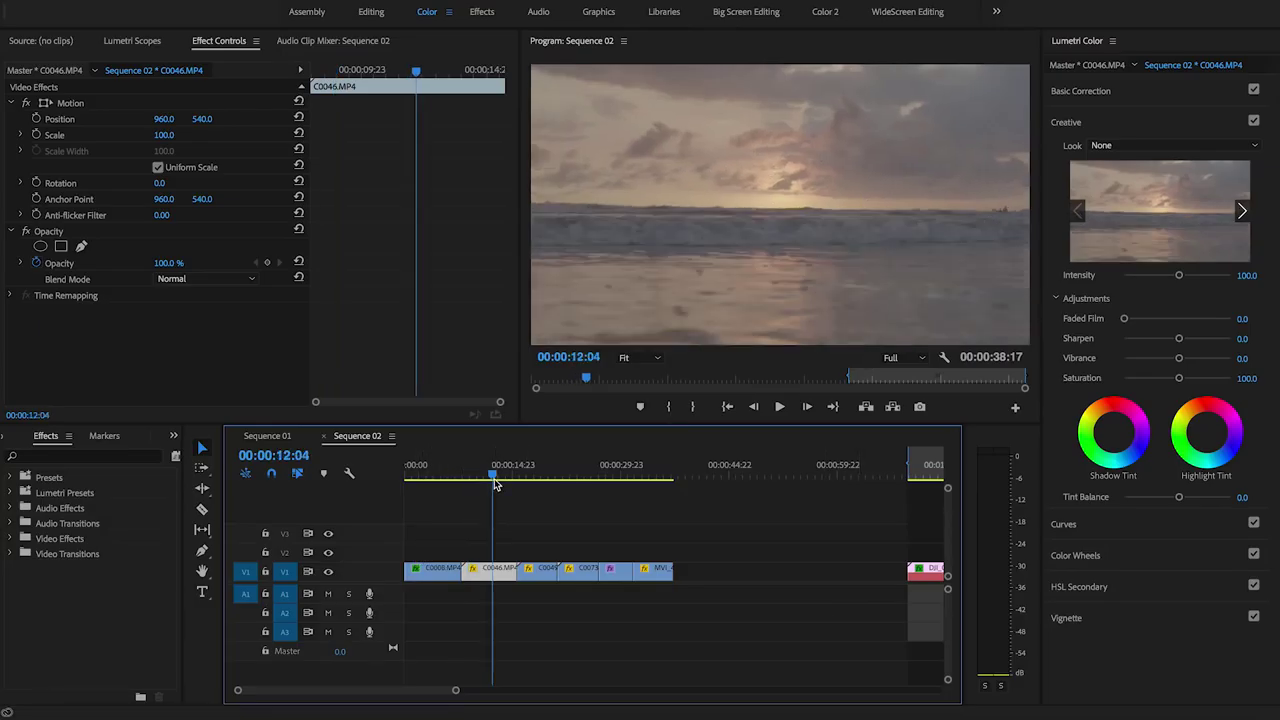
left_click(1155, 148)
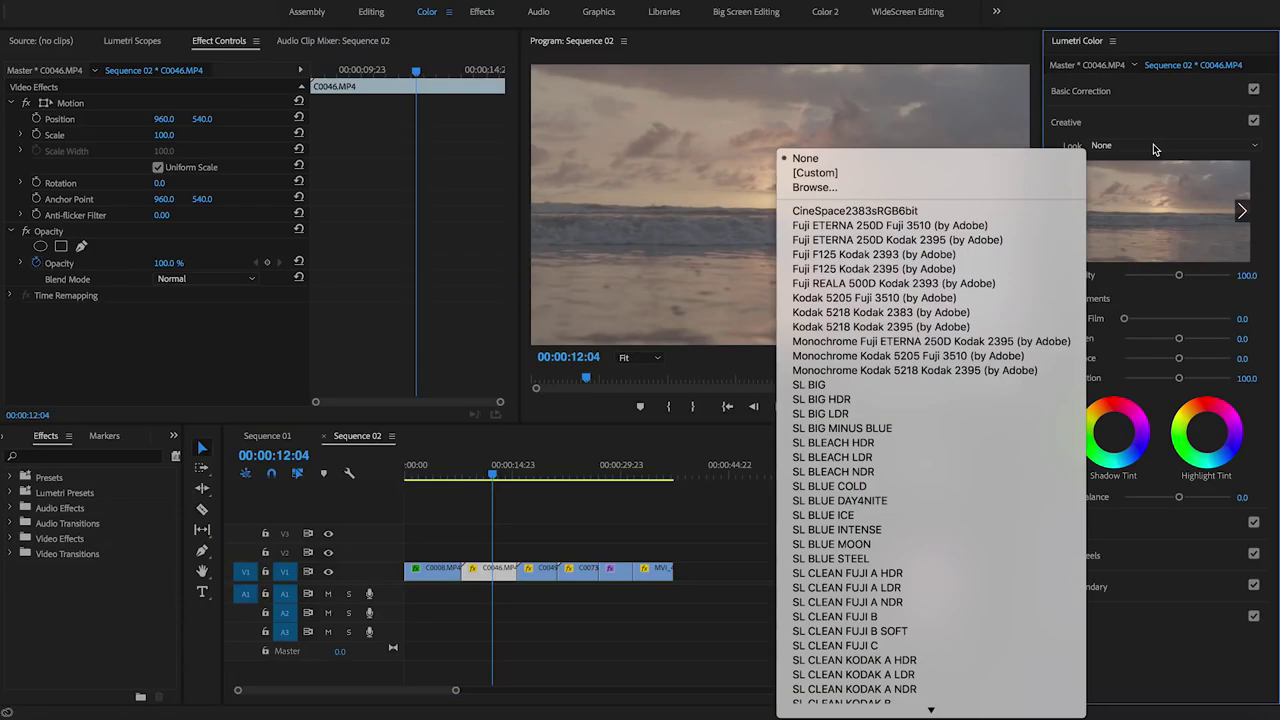
left_click(866, 193)
Load IF-Giedi.cube from the Instant Films folder of the Generic Log LUTs as the Look of C0046.MP4
left_click_drag(654, 99, 718, 117)
left_click(611, 106)
left_click(630, 106)
left_click(646, 105)
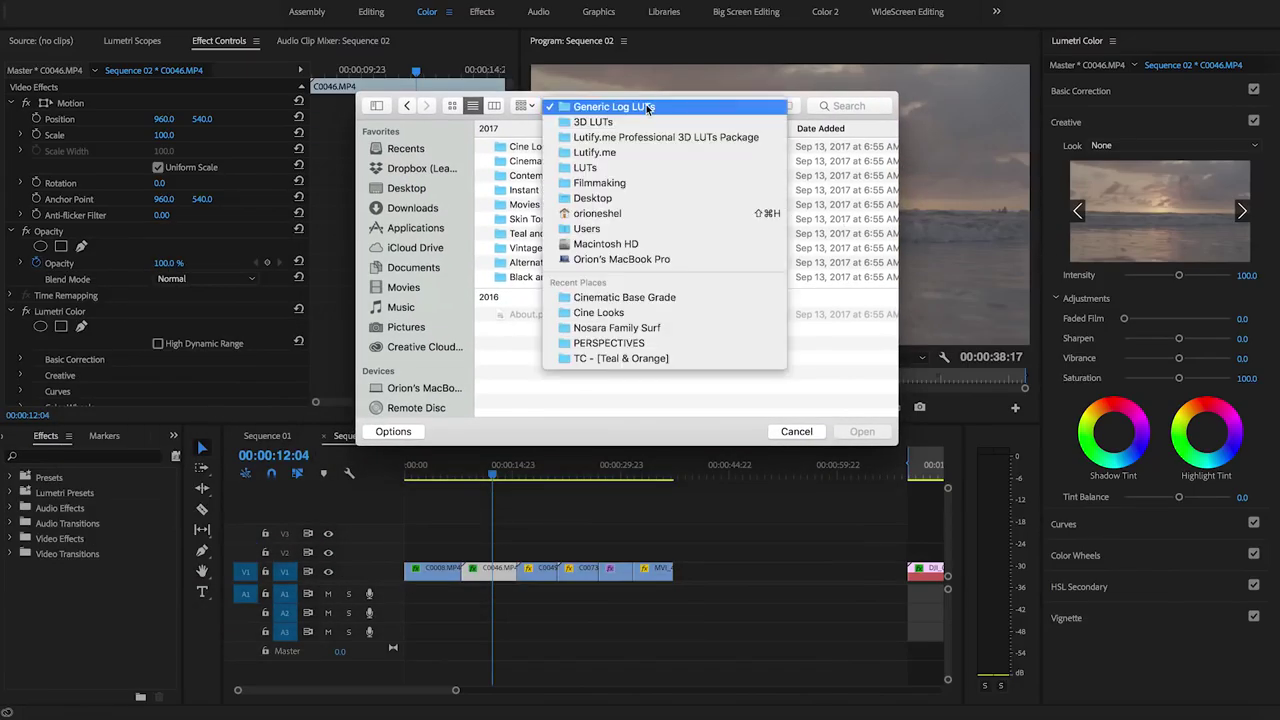
left_click(646, 106)
double_click(546, 190)
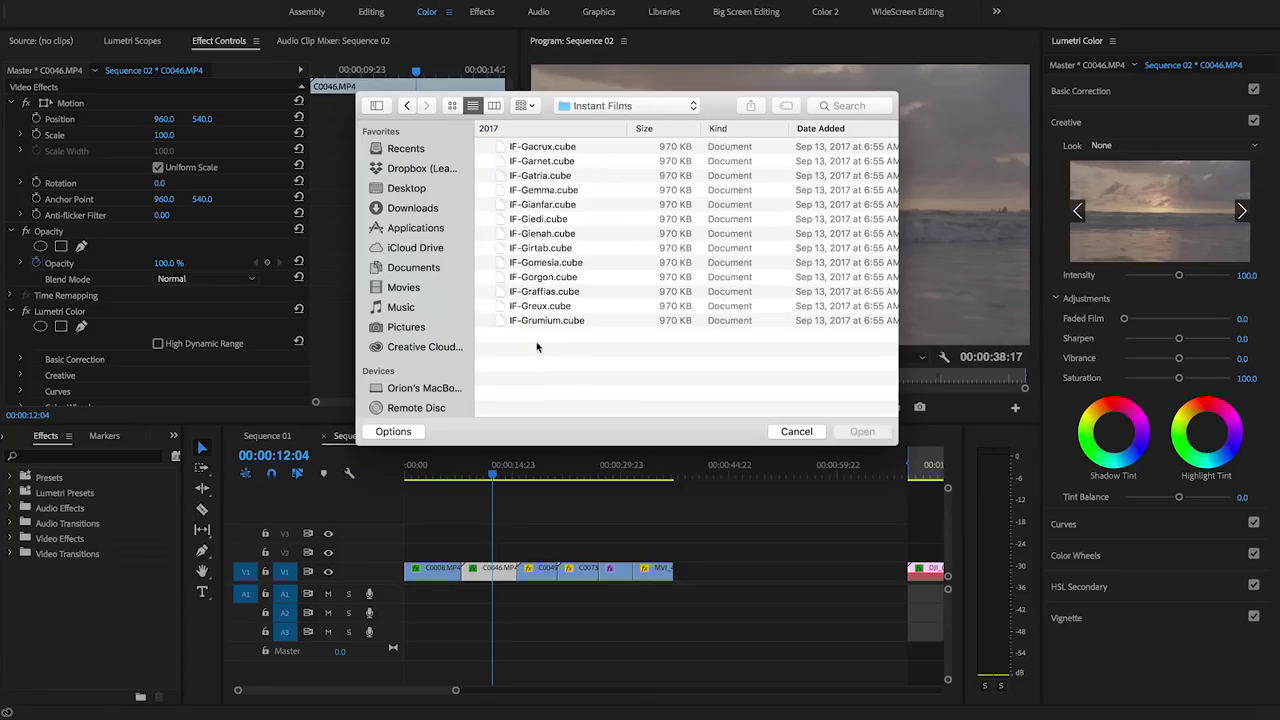
left_click(530, 222)
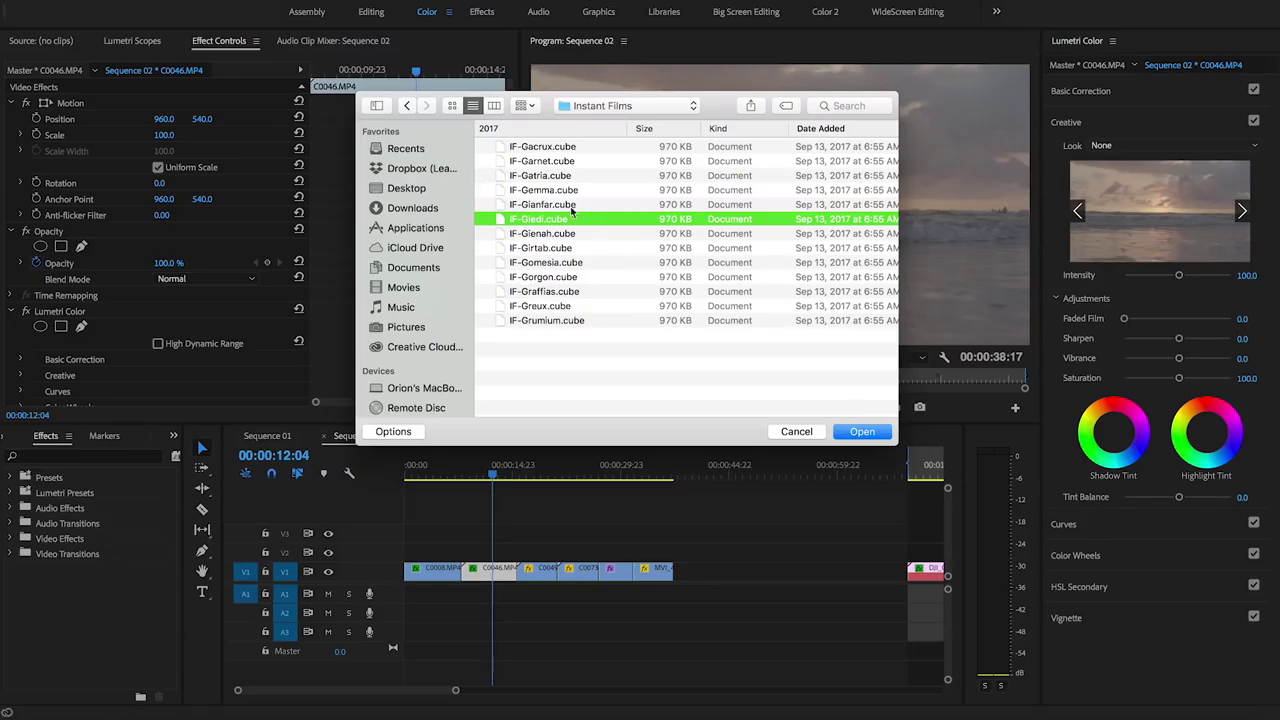
left_click(862, 432)
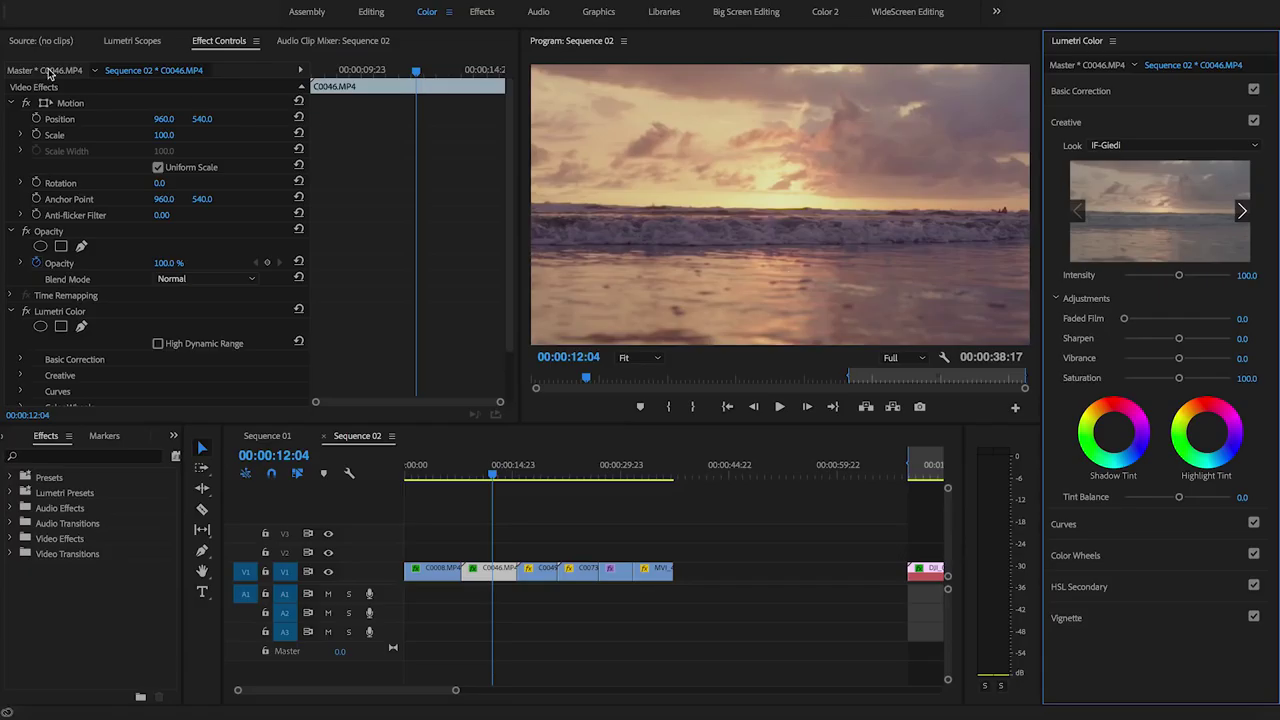
Show the Lumetri Scopes and, with the color wheels, lower the shadow level and raise the highlight level of C0046.MP4
left_click(155, 43)
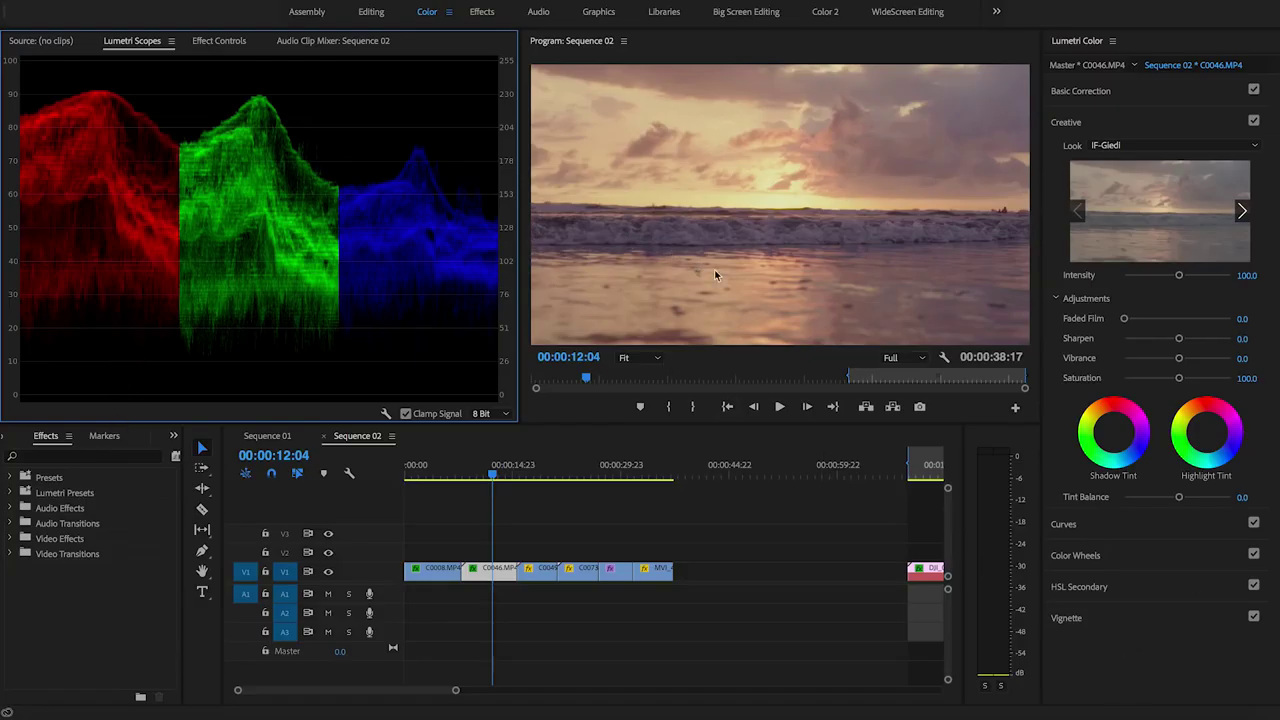
left_click(1094, 558)
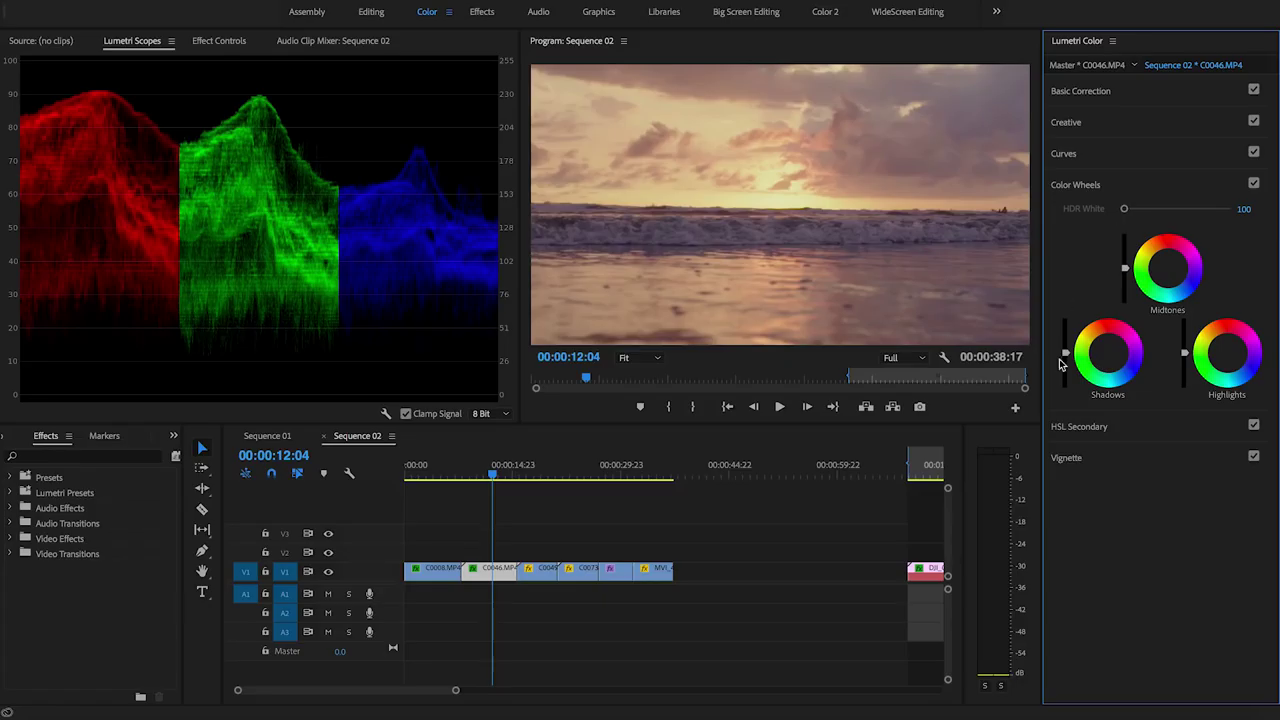
left_click_drag(1067, 355, 1066, 362)
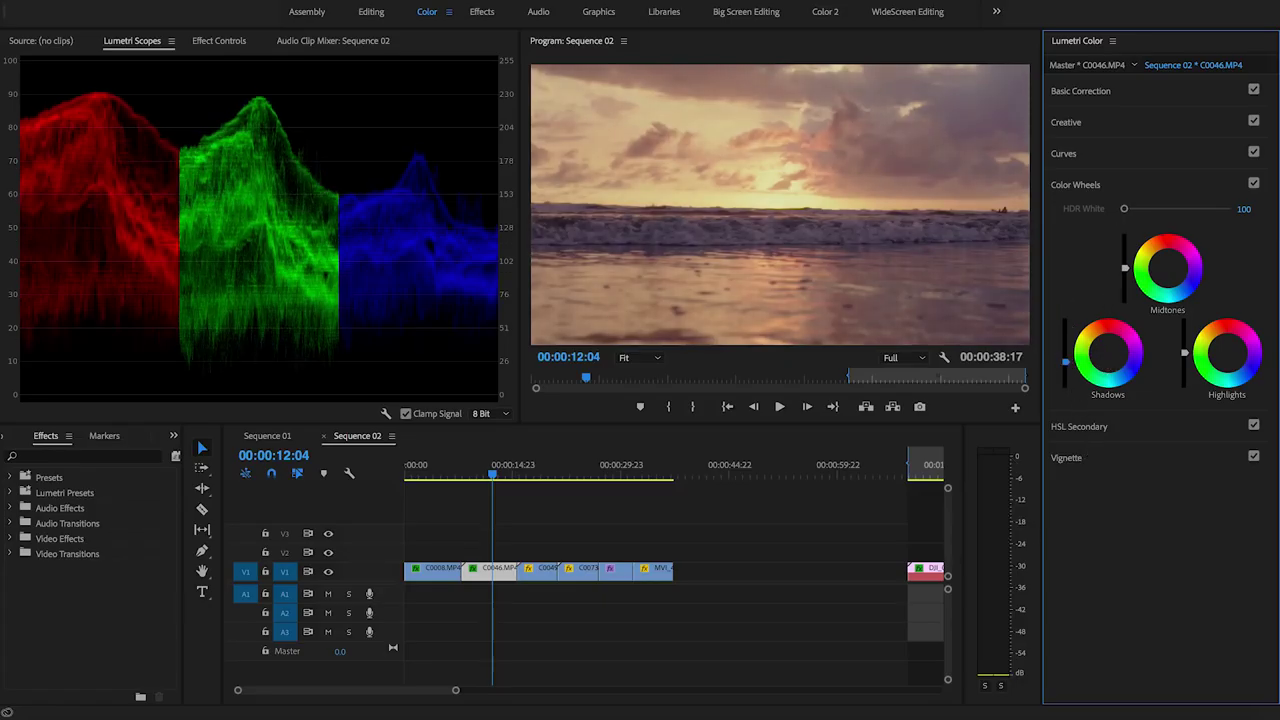
double_click(1066, 362)
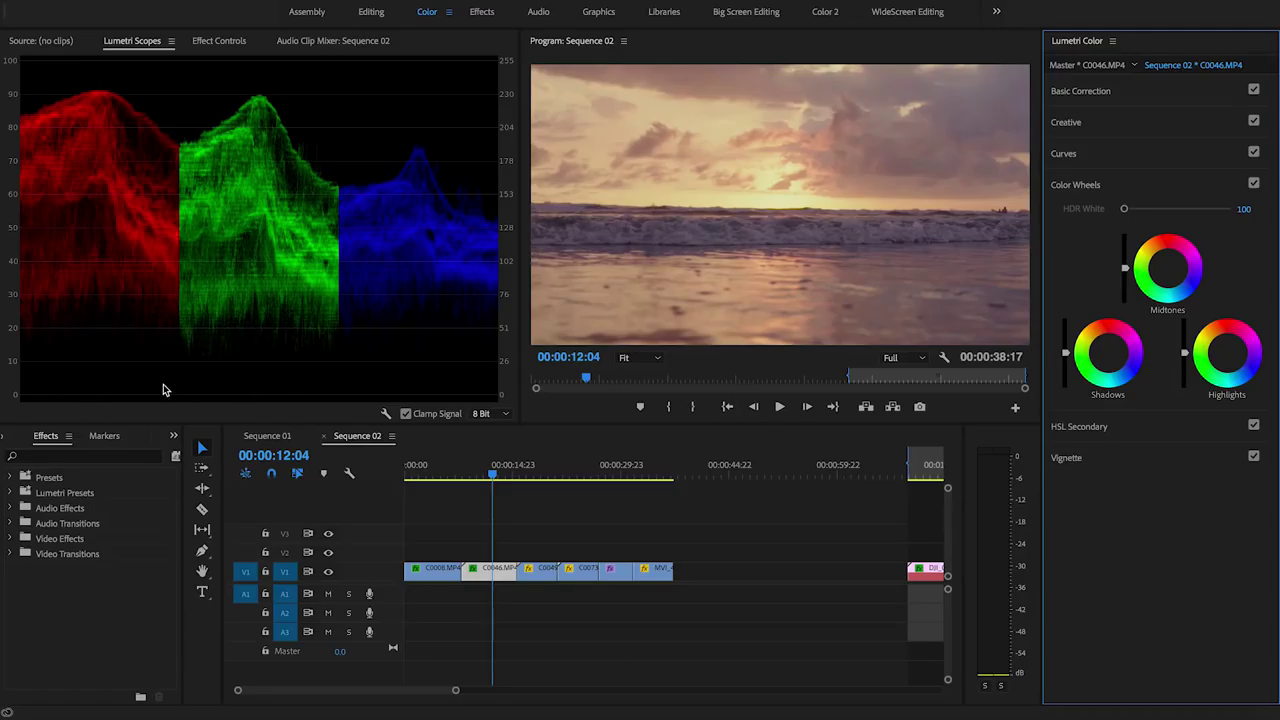
left_click_drag(1066, 353, 1066, 370)
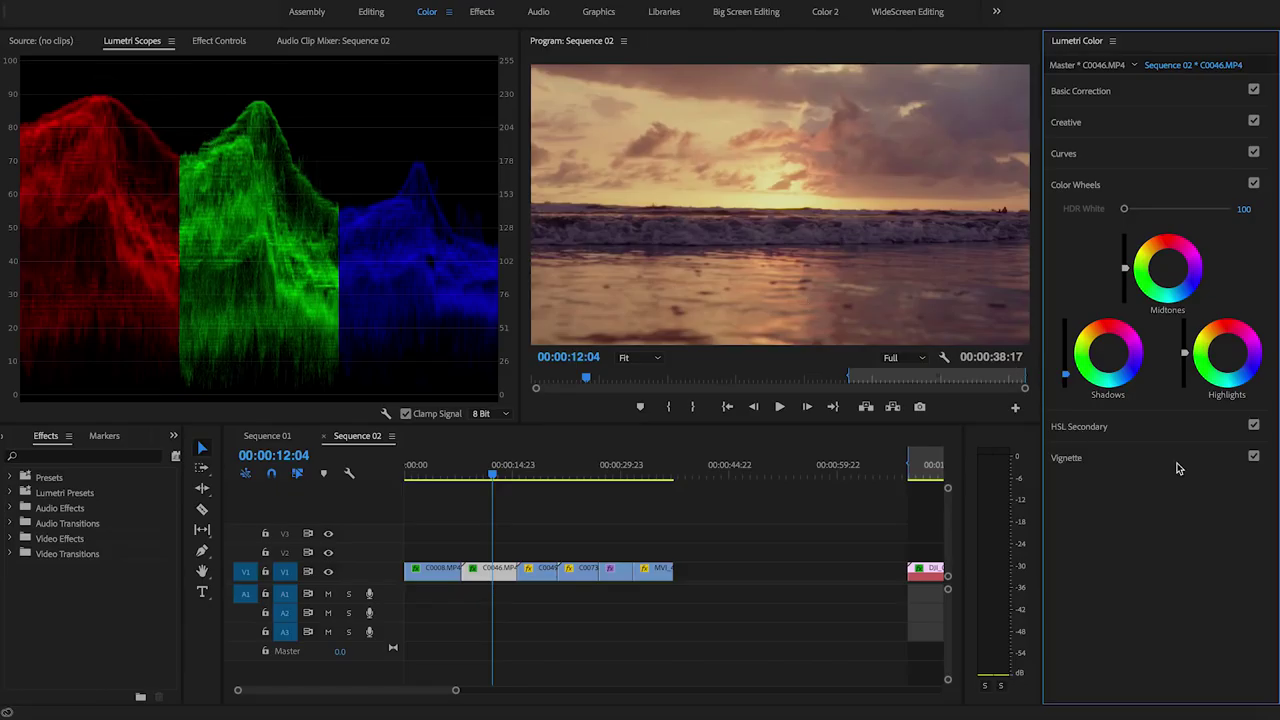
left_click_drag(1185, 355, 1185, 340)
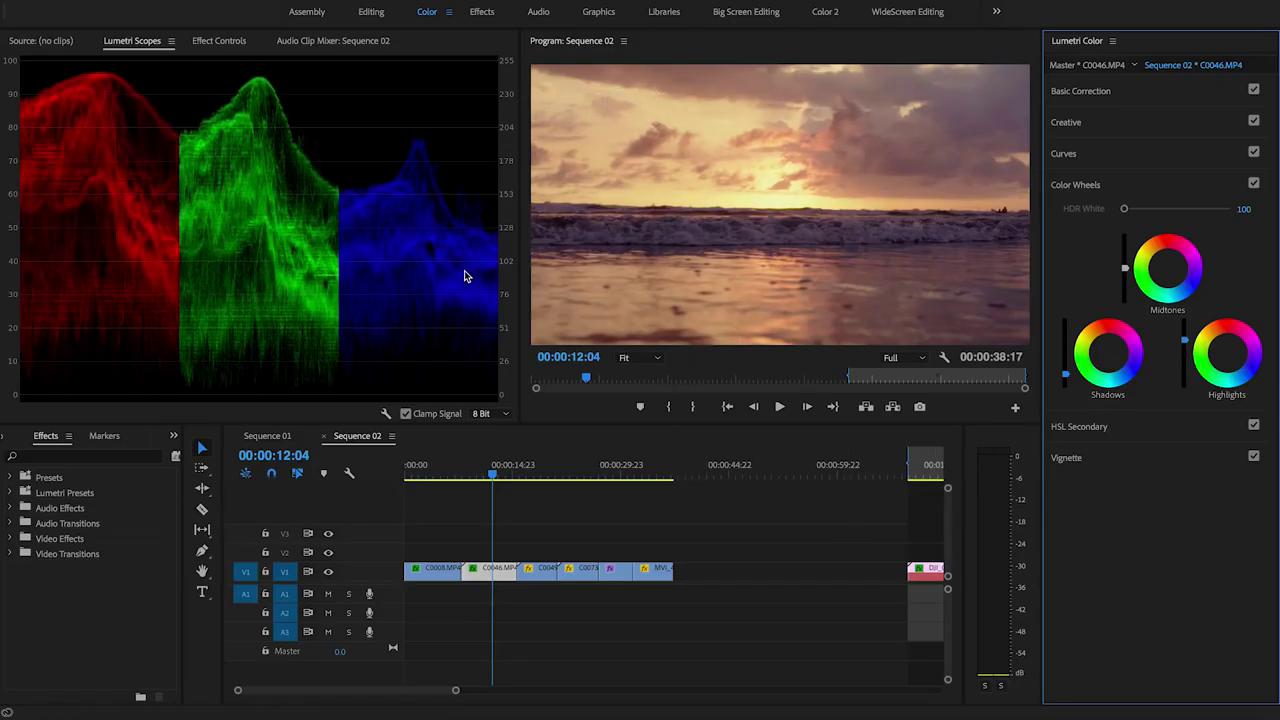
Set the basic correction of C0046.MP4 to temperature -5.7 and saturation 94.3, and show the clip's effect settings again
left_click(1108, 96)
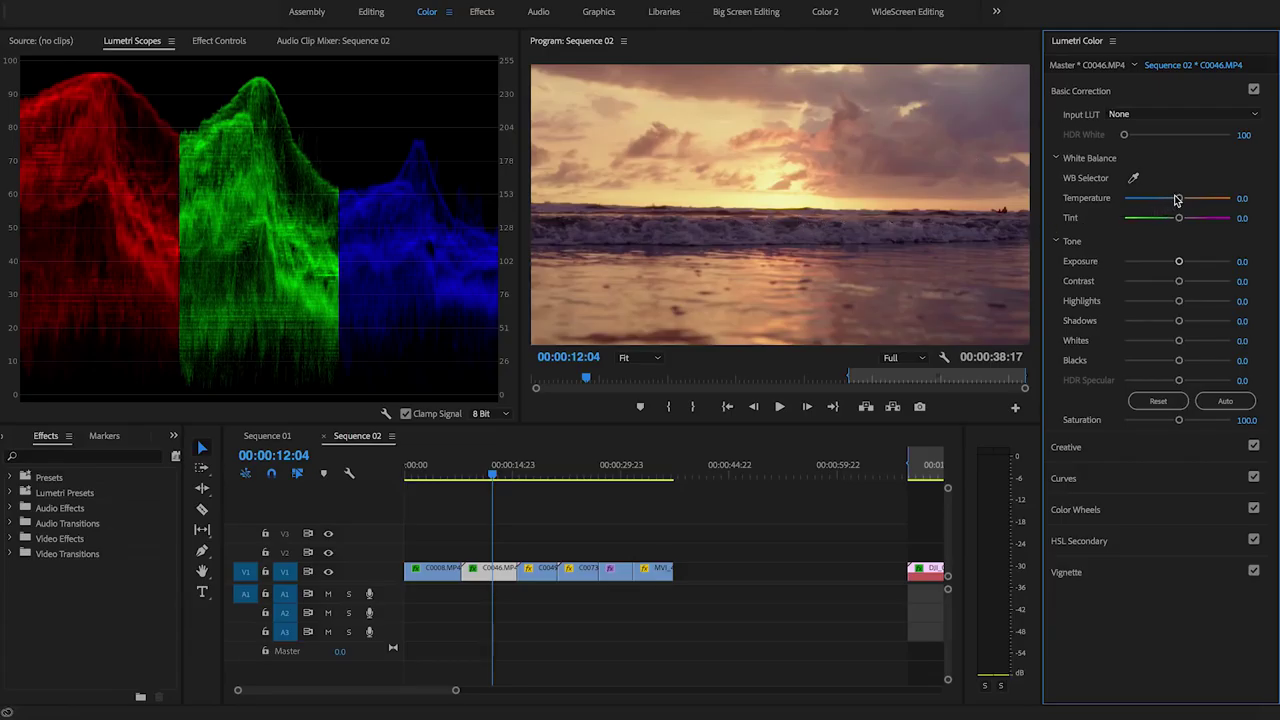
left_click_drag(1181, 200, 1175, 201)
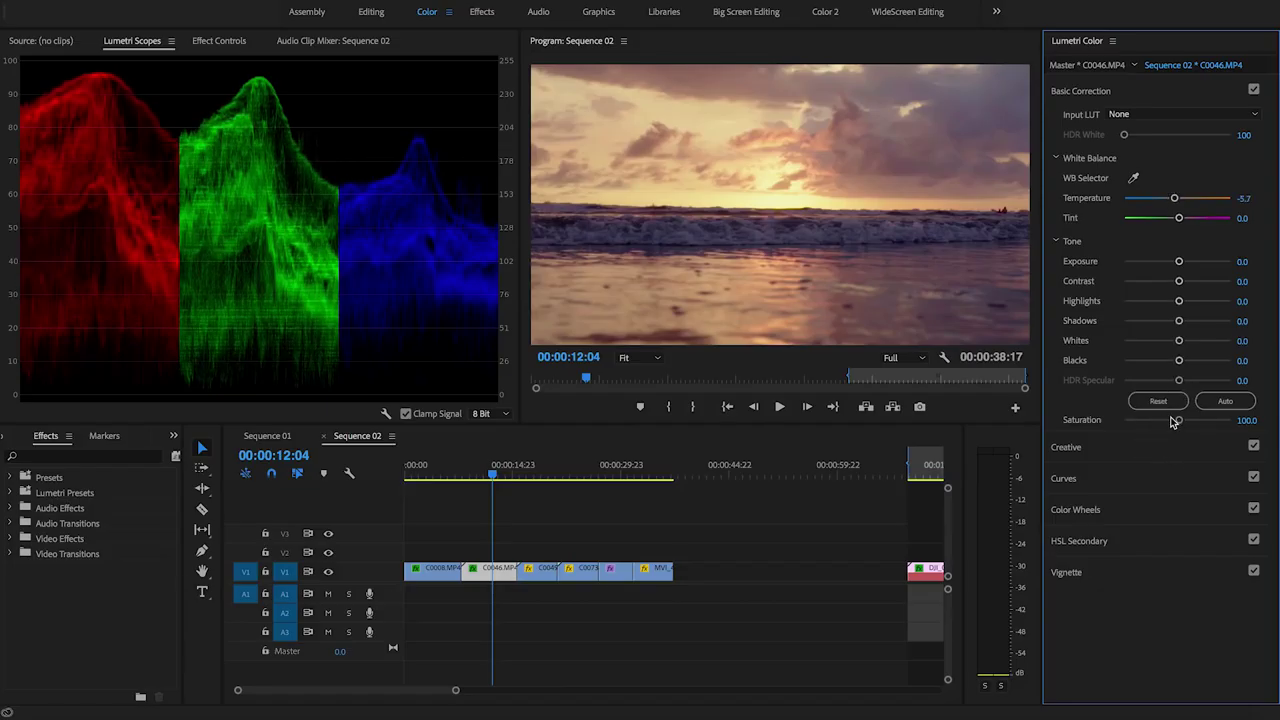
left_click_drag(1173, 422, 1175, 425)
left_click(198, 43)
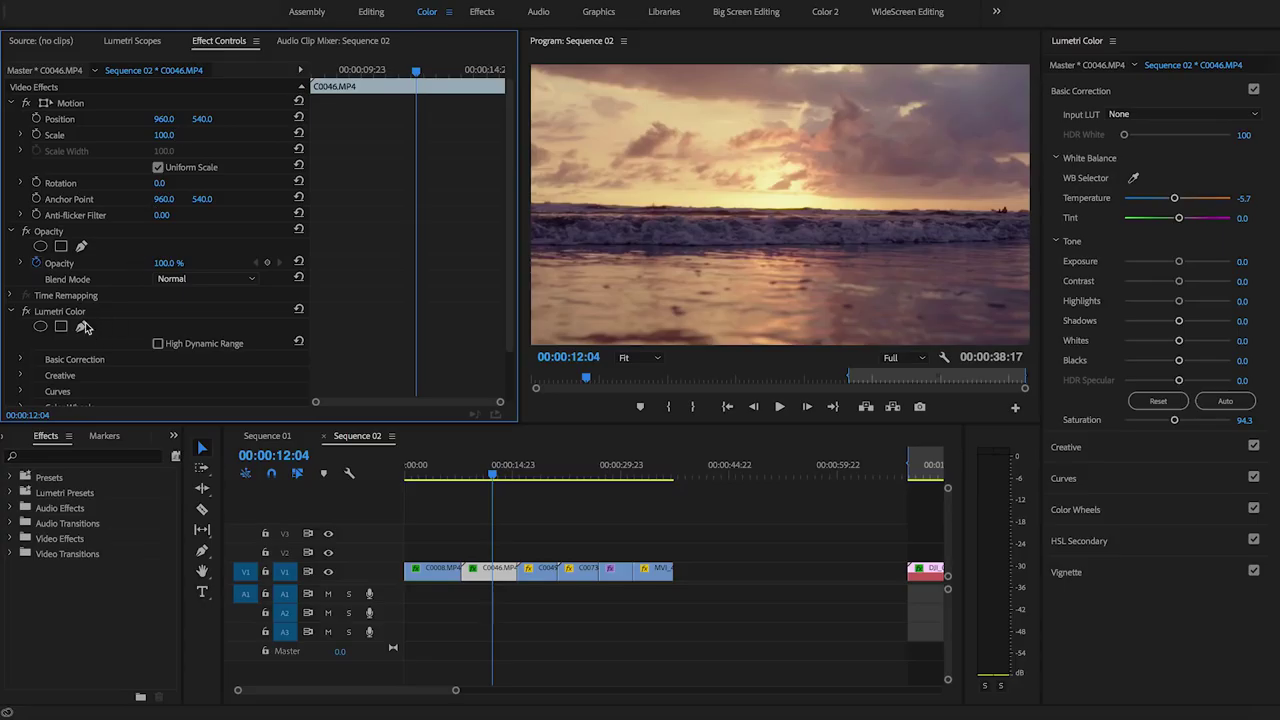
Switch the Lumetri Color effect of C0046.MP4 off and on repeatedly to compare the original and graded image
left_click(26, 311)
left_click(26, 311)
left_click(26, 311)
left_click(26, 311)
left_click(26, 311)
left_click(26, 311)
Go to 00:00:17:18 in the boat clip C0049.MP4 on the Sequence 02 timeline
left_click(266, 441)
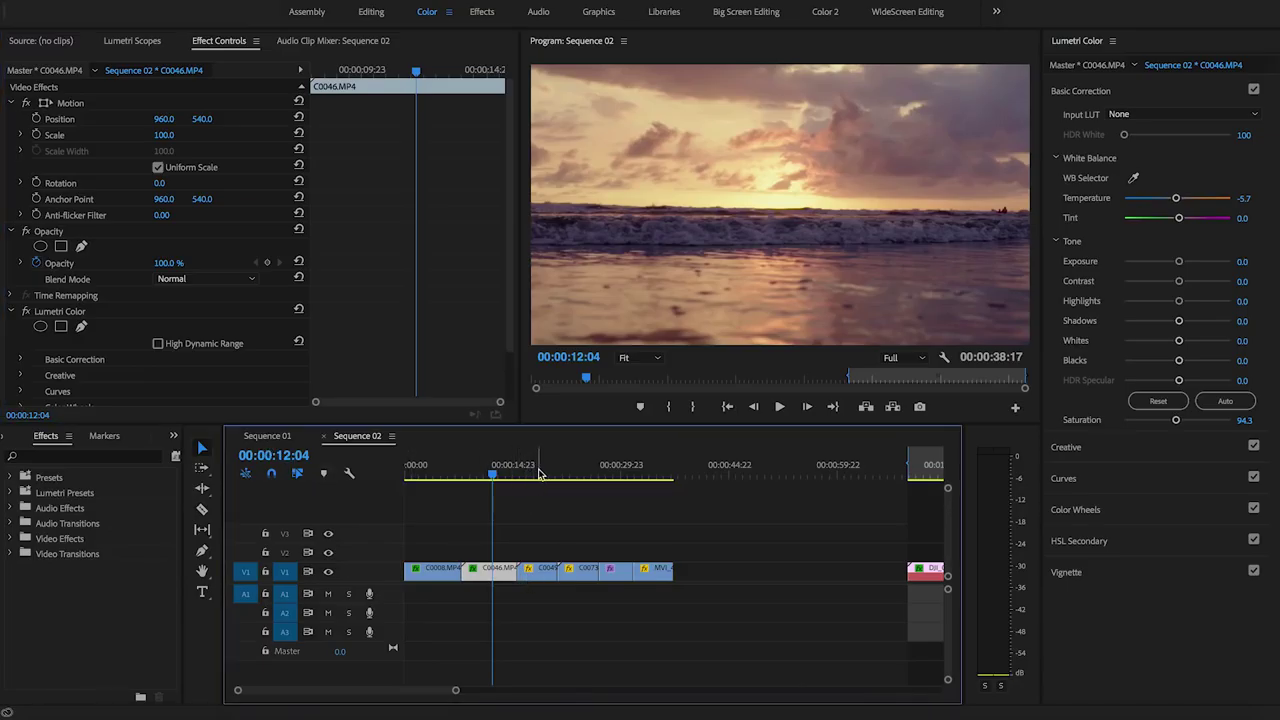
left_click(538, 473)
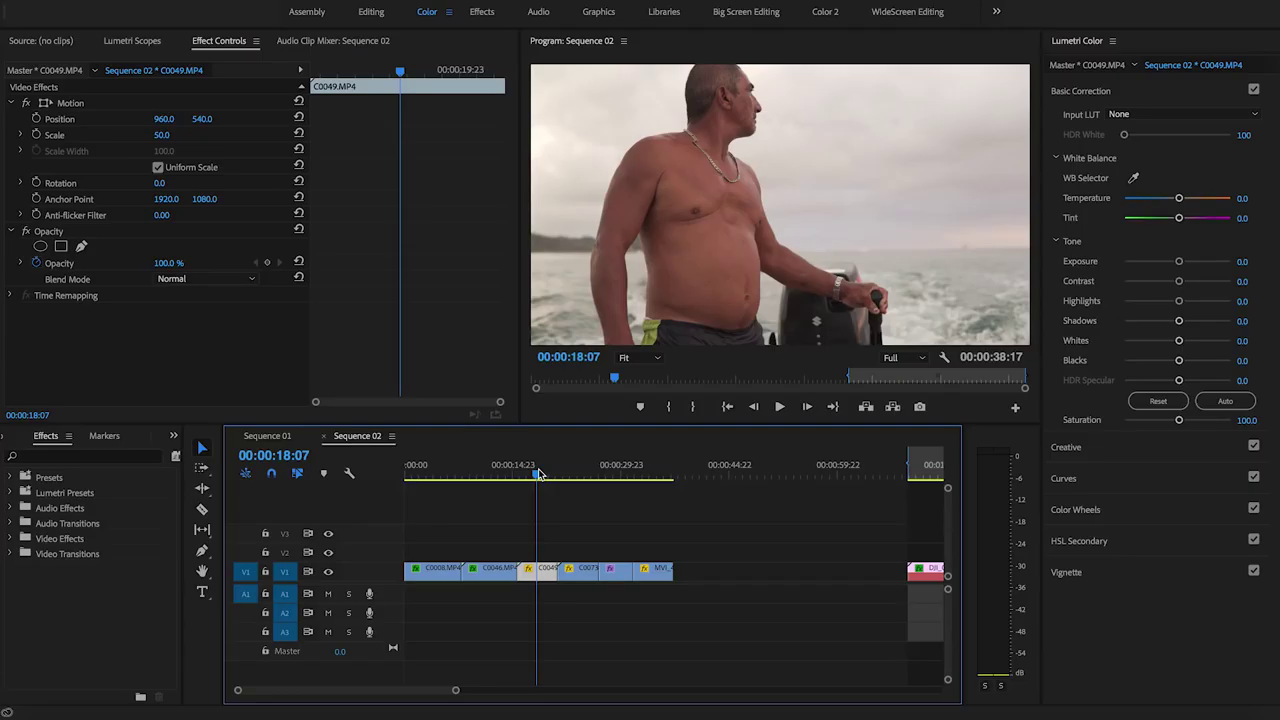
left_click_drag(538, 473, 533, 473)
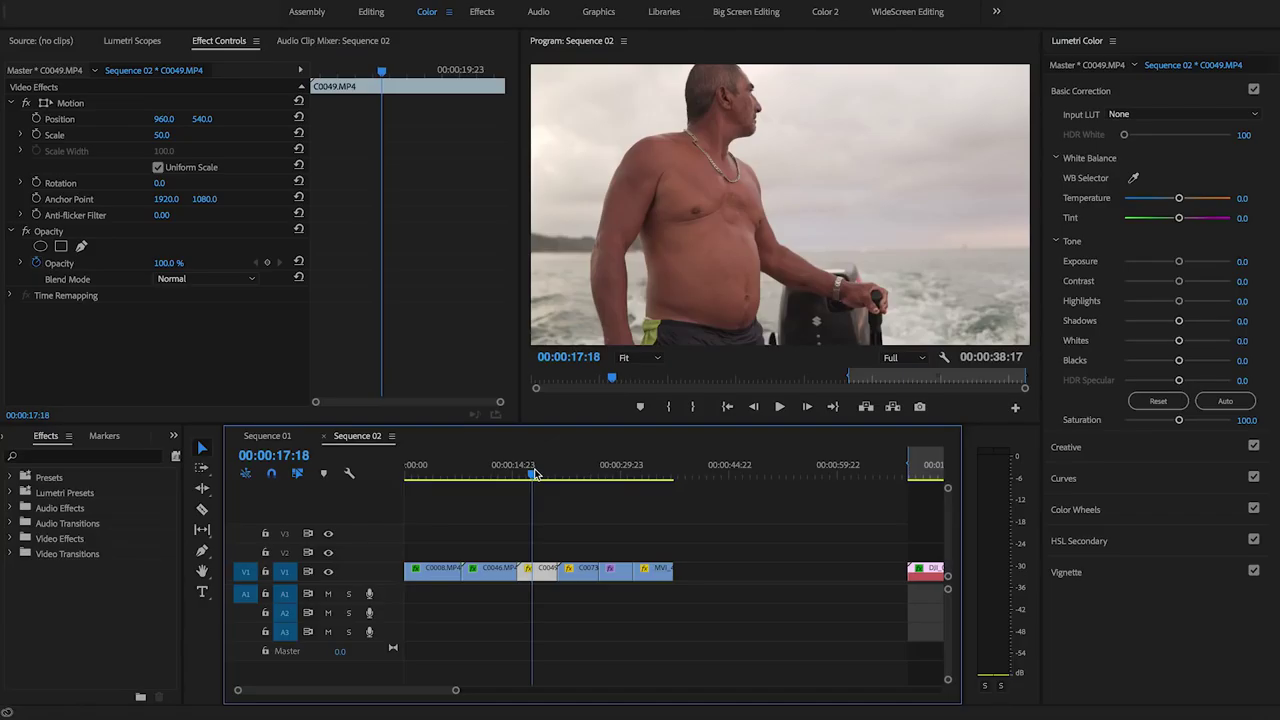
Try IF-Giedi.cube from the Instant Films folder as the creative Look of C0049.MP4, and undo it
left_click(1080, 448)
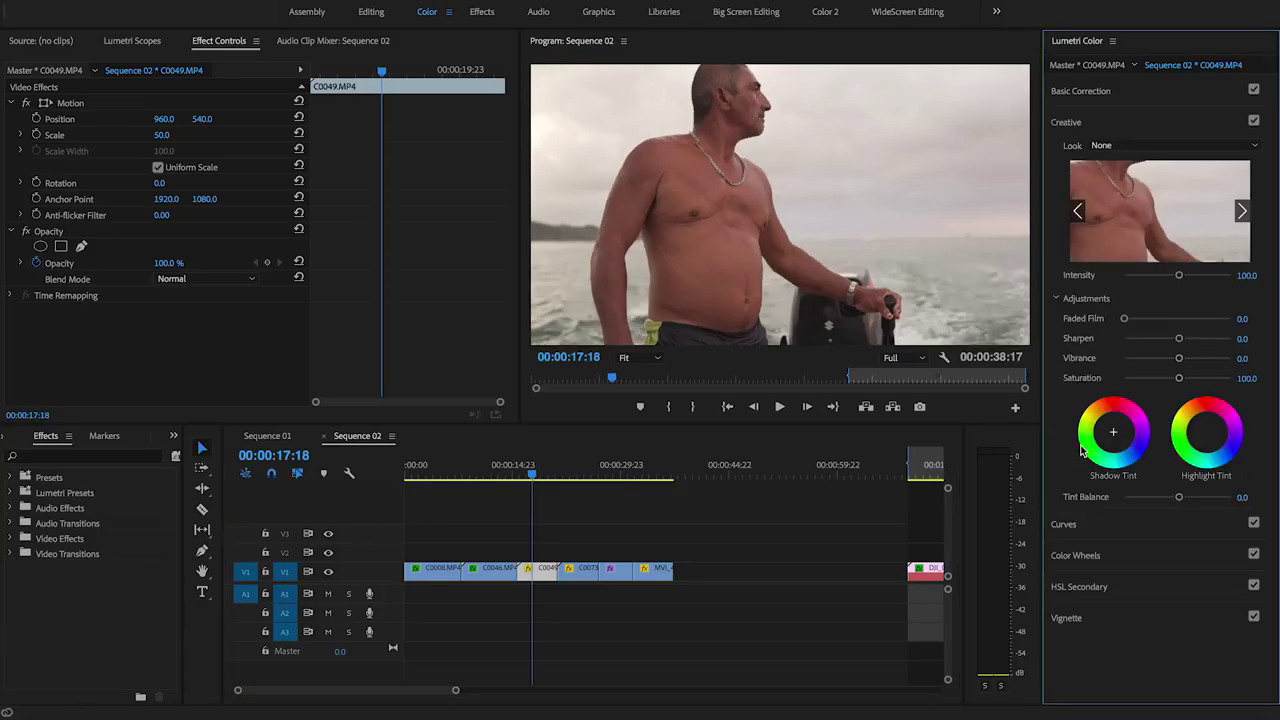
left_click(1115, 146)
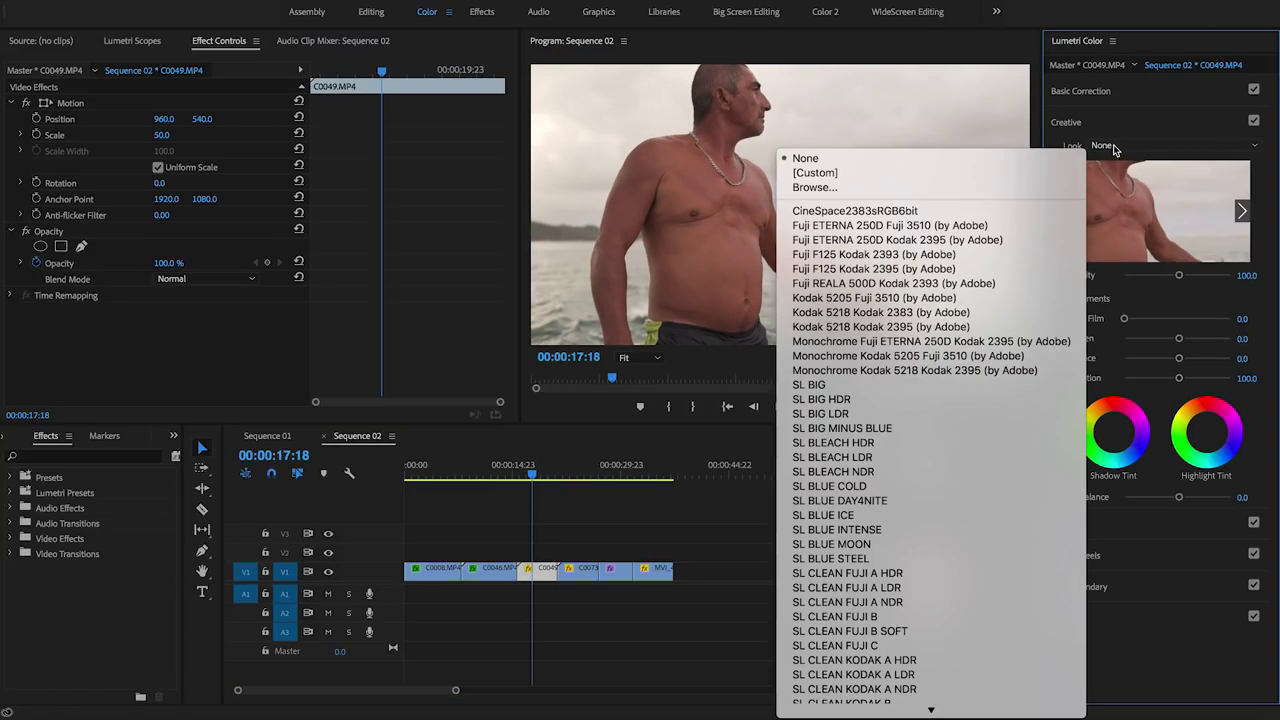
left_click(966, 191)
left_click(585, 210)
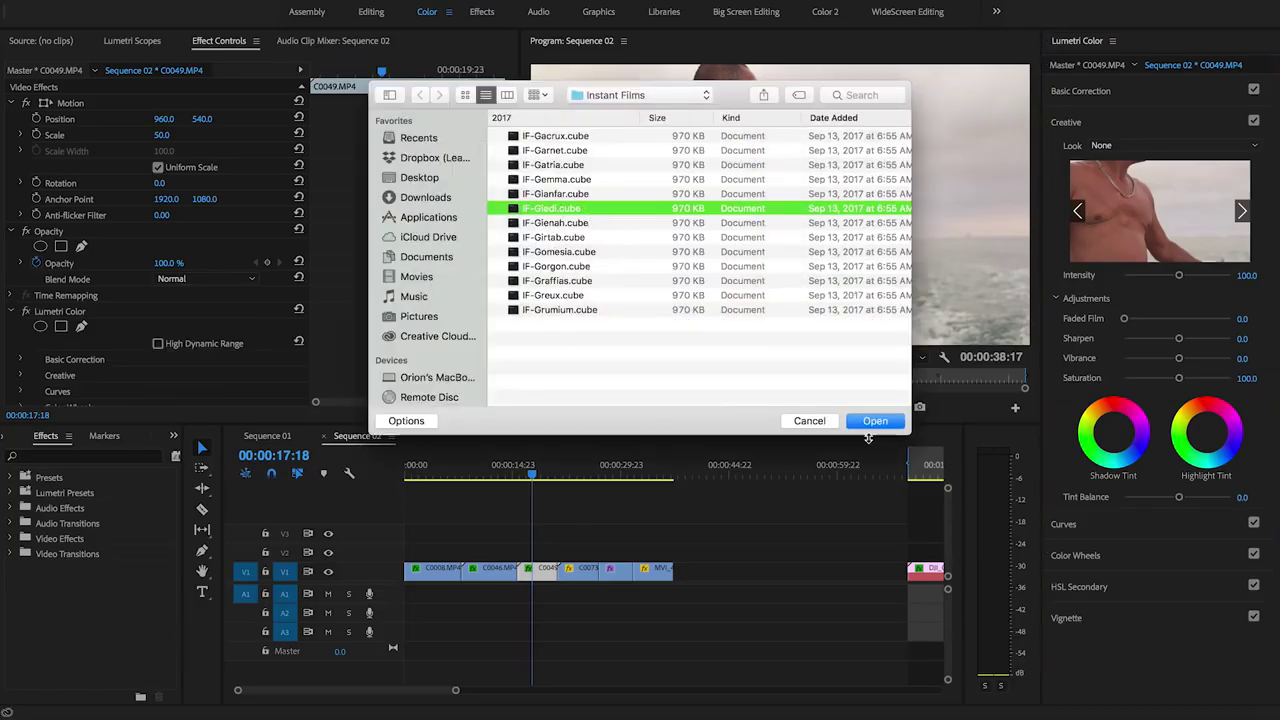
left_click(879, 425)
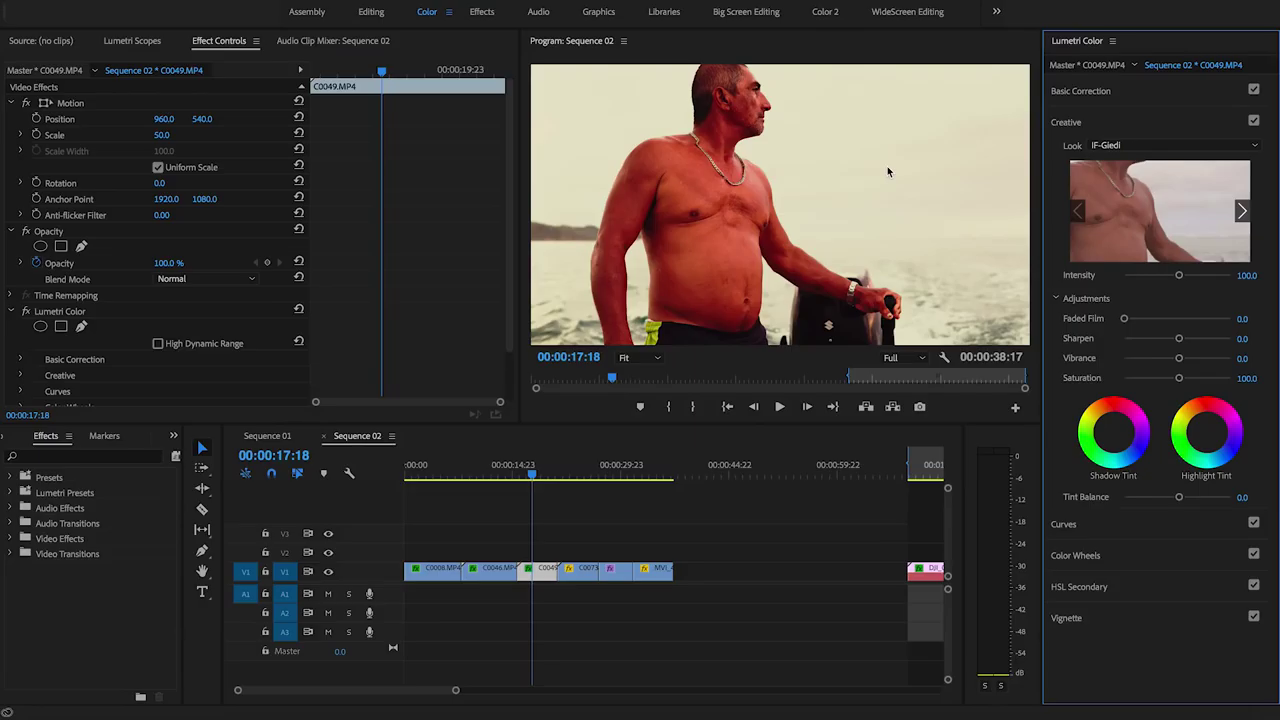
key("ctrl+z")
Browse for a different Look file for C0049.MP4 in the Standard (Rec709 and DCI P3) LUTs folder of the Lutify.me Professional 3D LUTs Package
left_click(1125, 150)
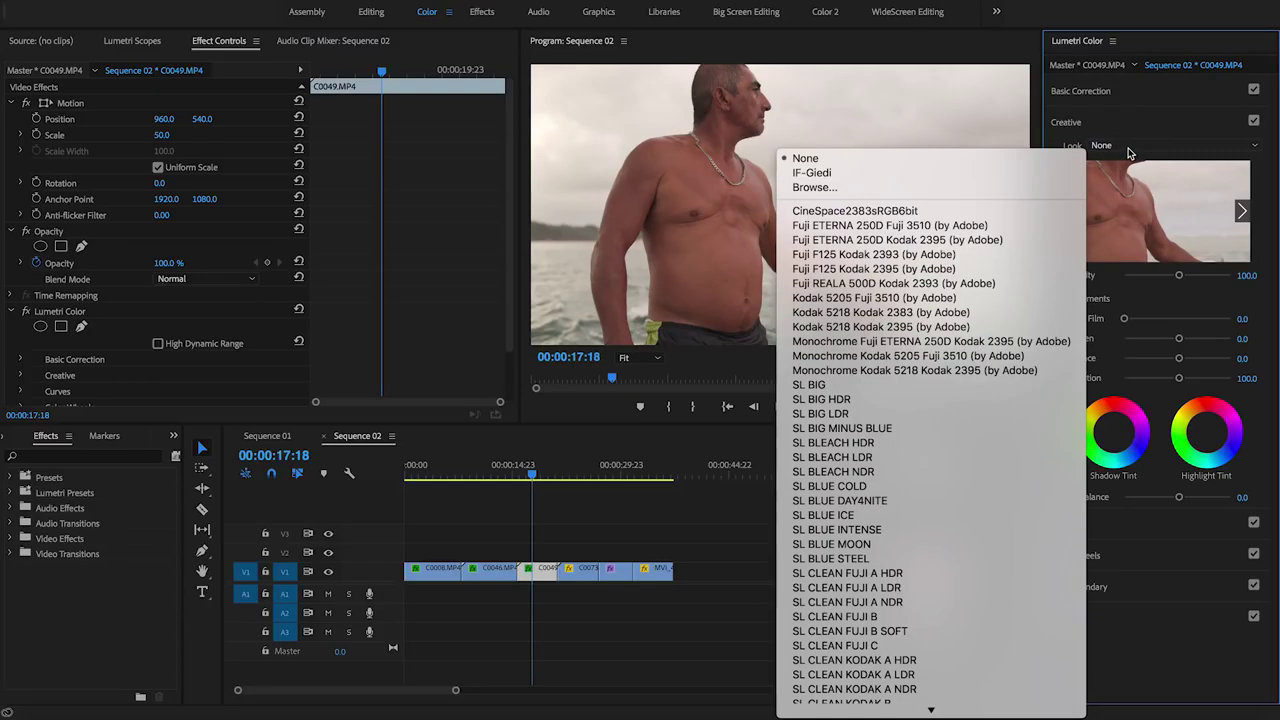
left_click(955, 187)
left_click(620, 95)
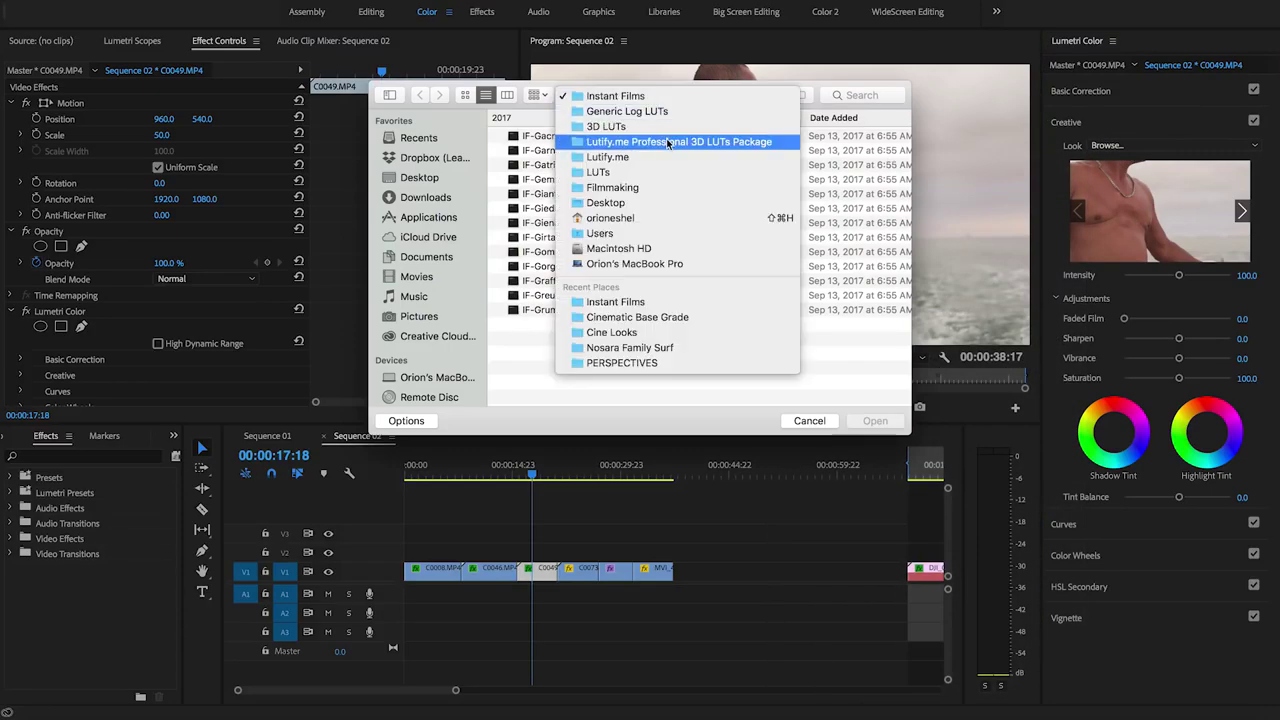
left_click(668, 142)
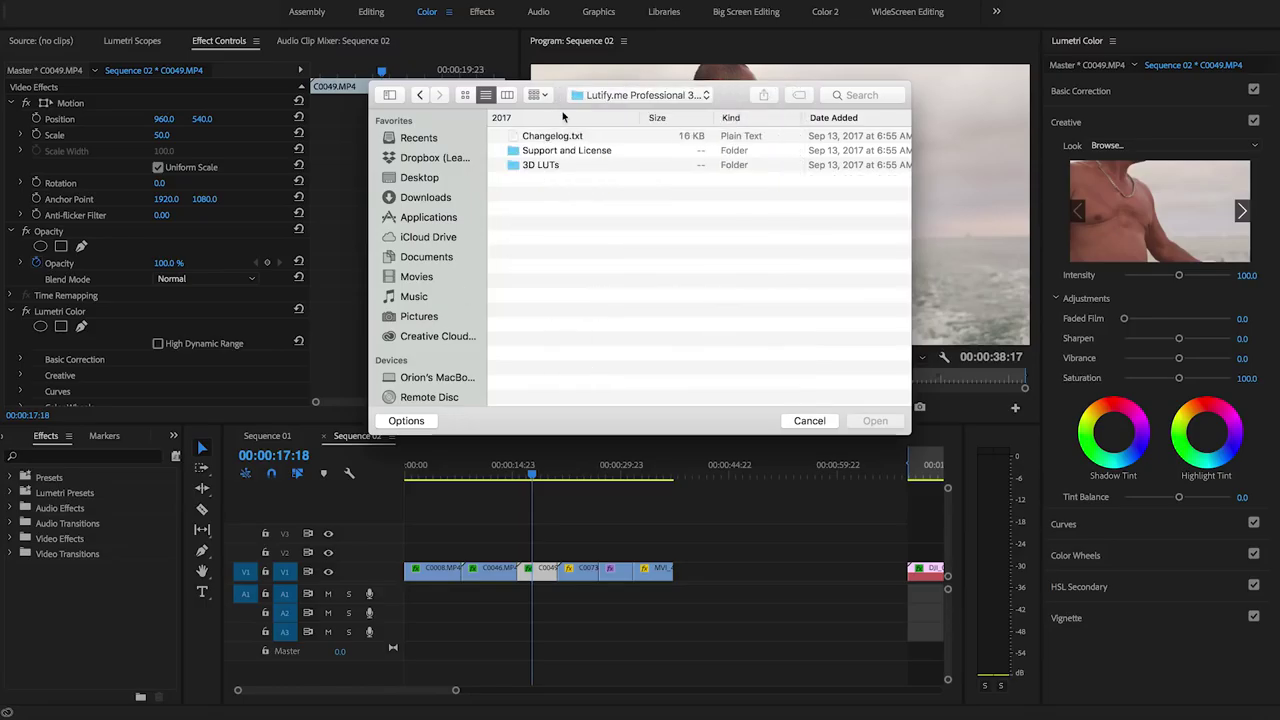
double_click(531, 167)
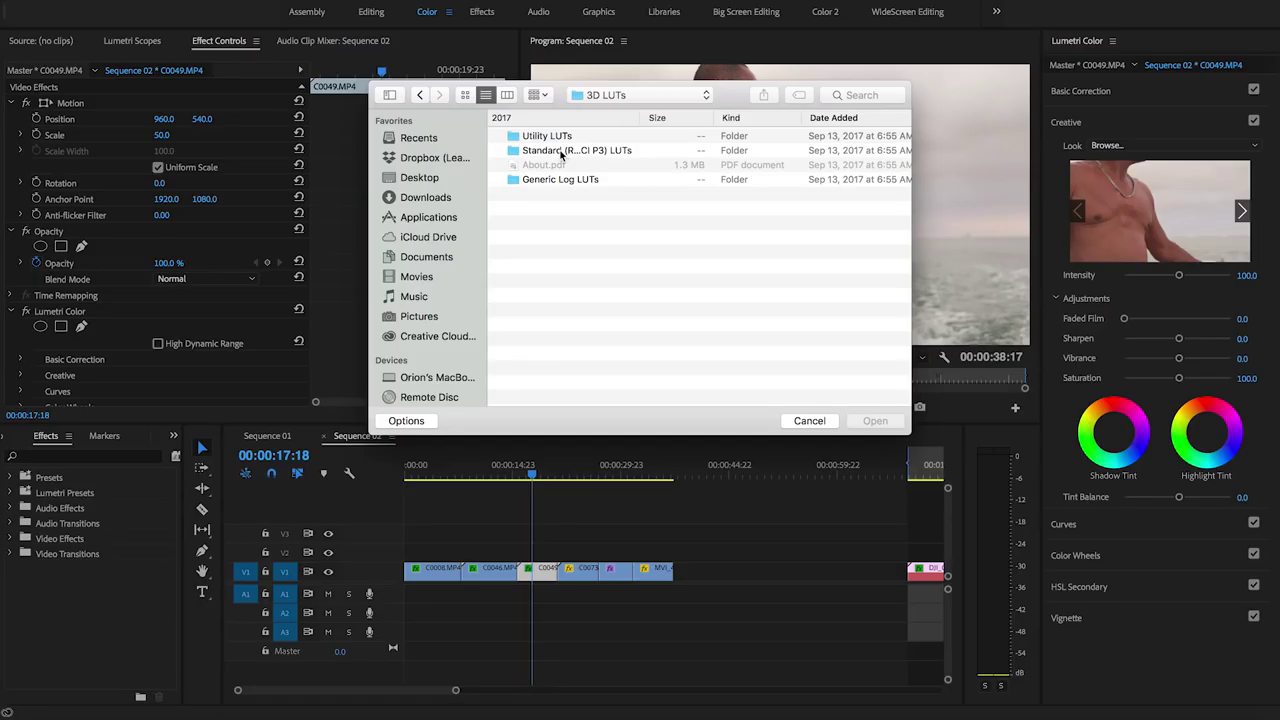
left_click(561, 151)
double_click(561, 151)
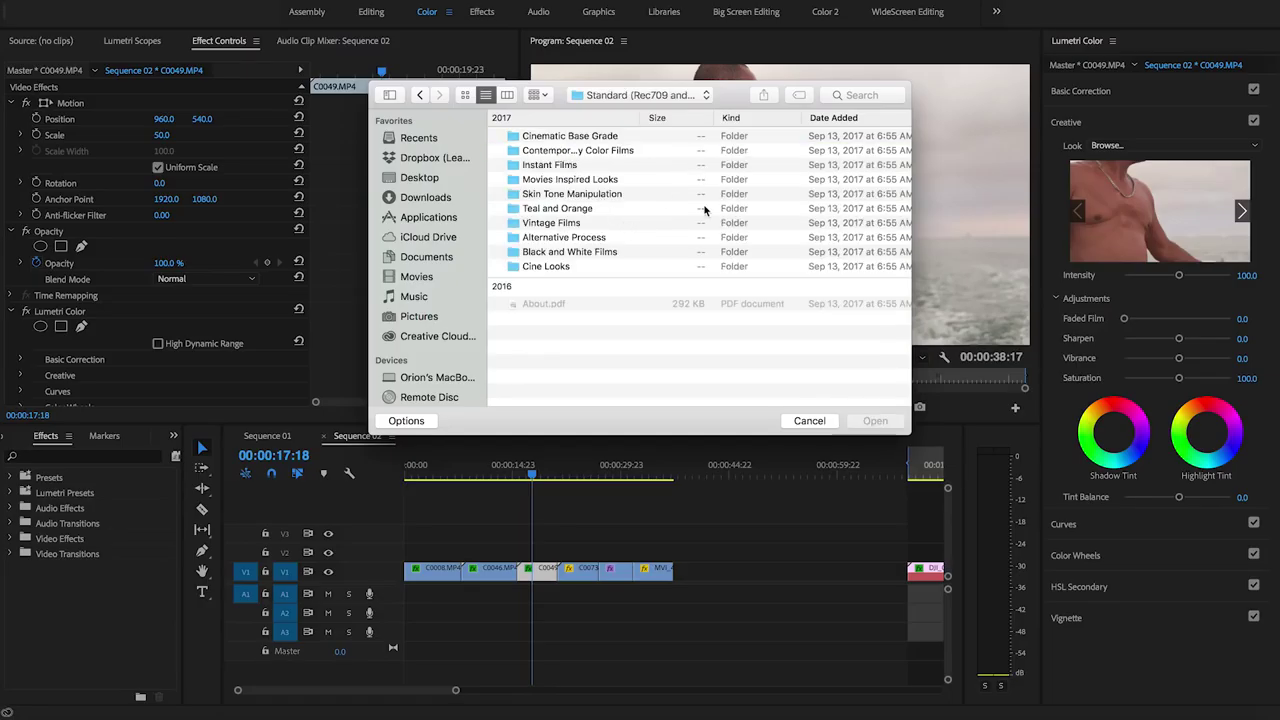
mouse_move(735, 101)
left_mouse_down()
mouse_move(636, 125)
mouse_move(502, 268)
mouse_move(729, 100)
left_mouse_up()
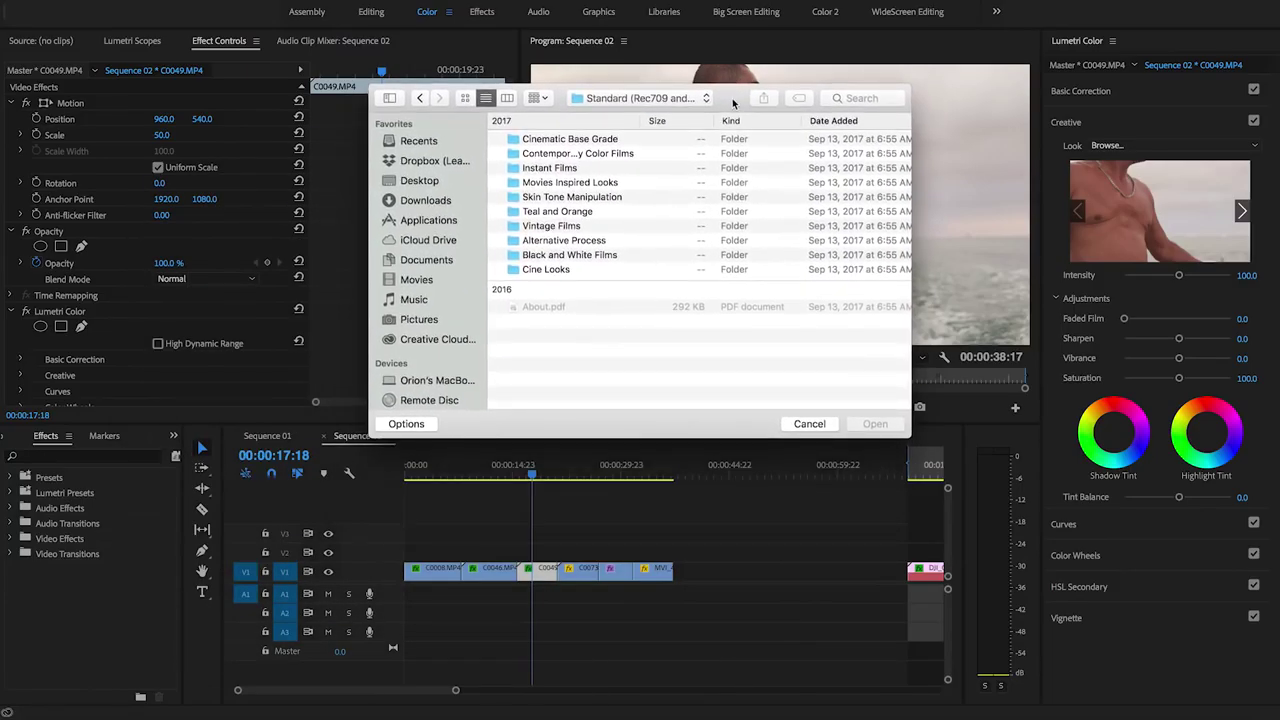
Load TO-Mimosa.cube from the Teal and Orange folder as the Look of C0049.MP4
left_click(562, 213)
double_click(562, 213)
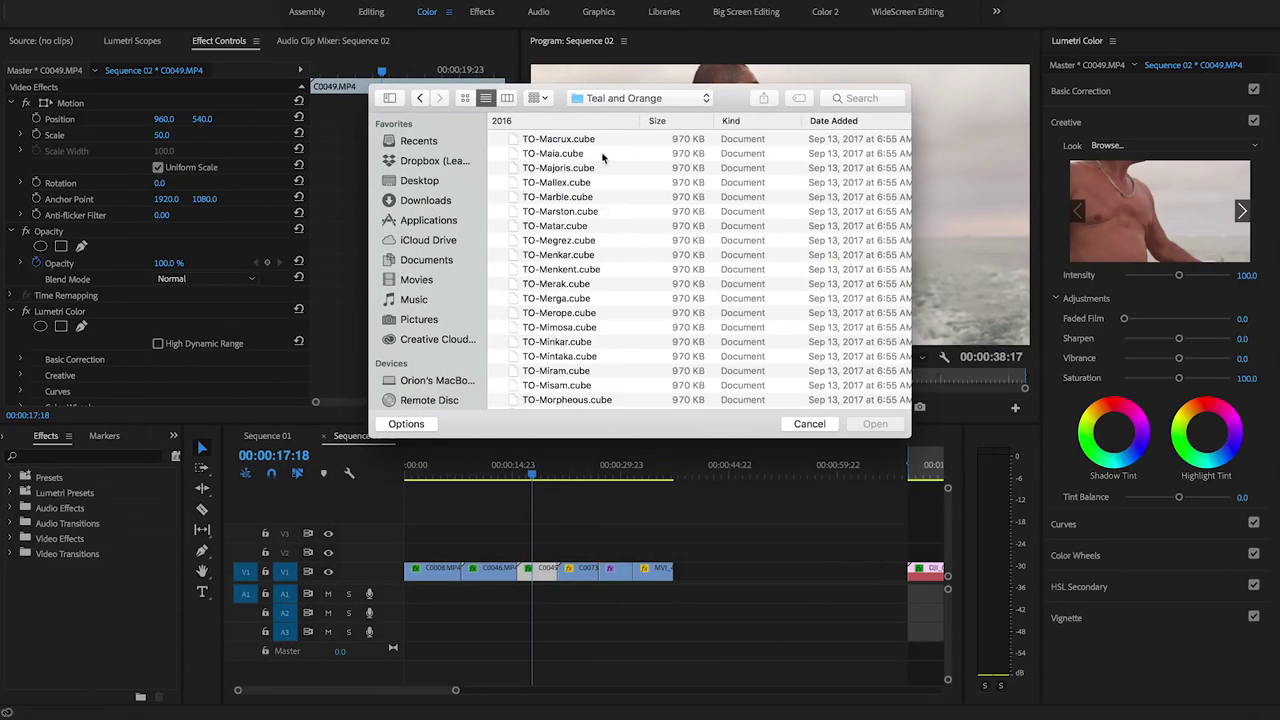
scroll(567, 272, "down", 5)
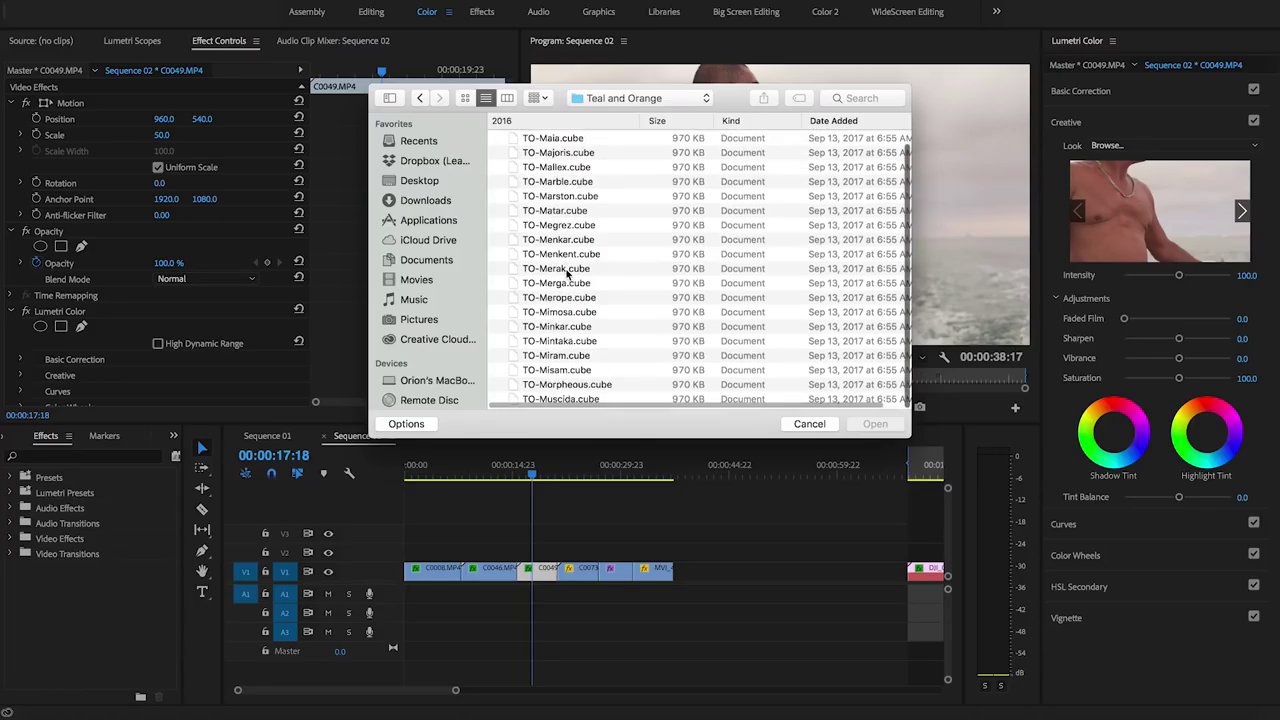
left_click(560, 316)
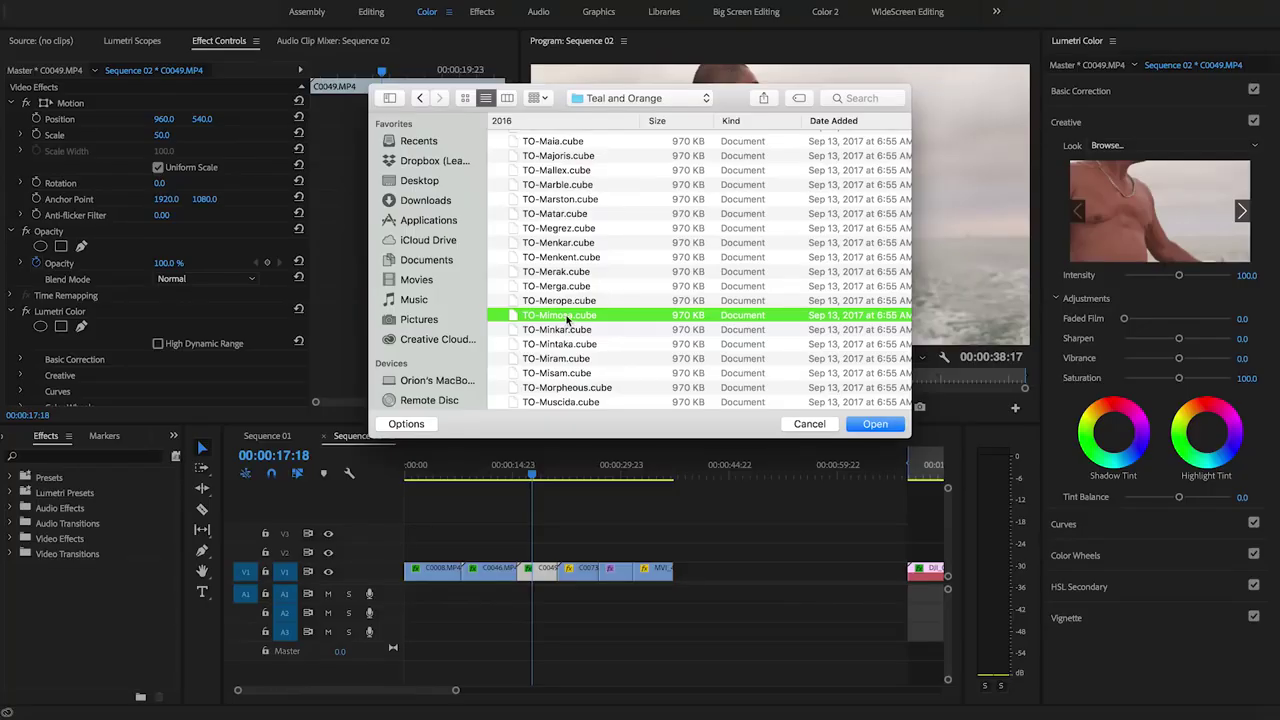
left_click(868, 425)
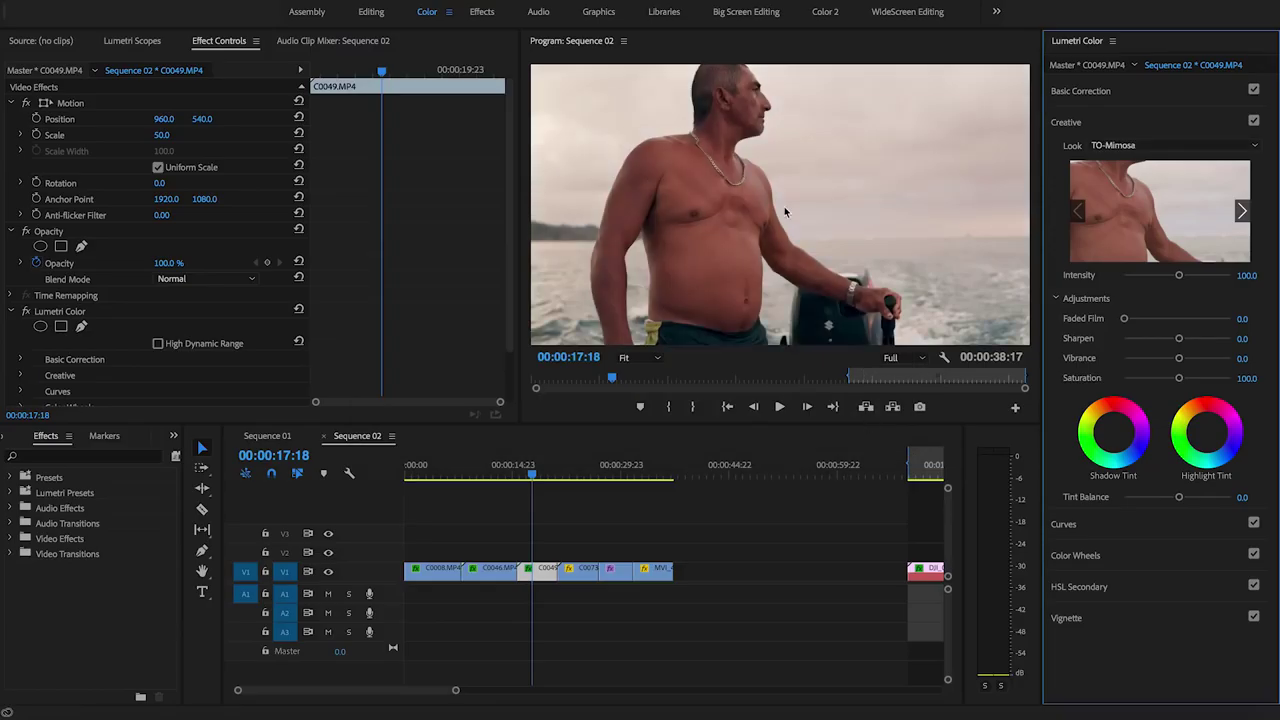
Review other frames of the graded boat clip C0049.MP4 and check it in the Lumetri Scopes
left_click_drag(534, 472, 543, 472)
left_click(131, 42)
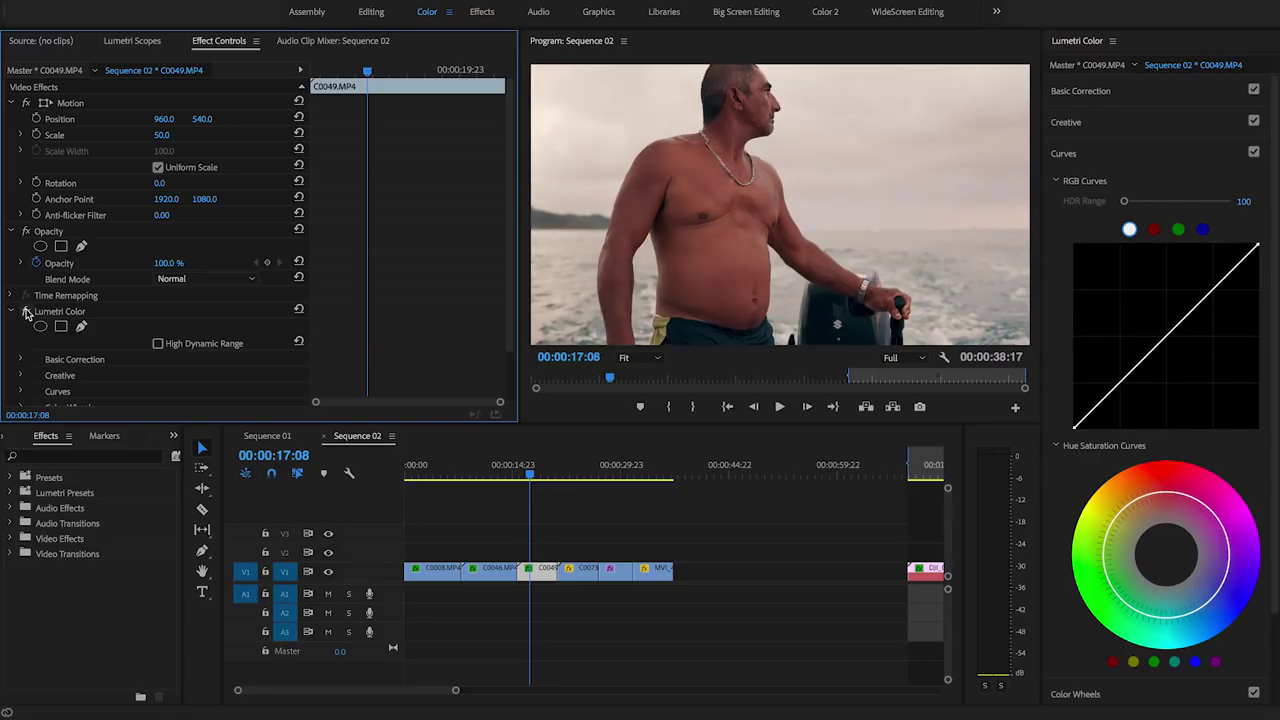
left_click(536, 465)
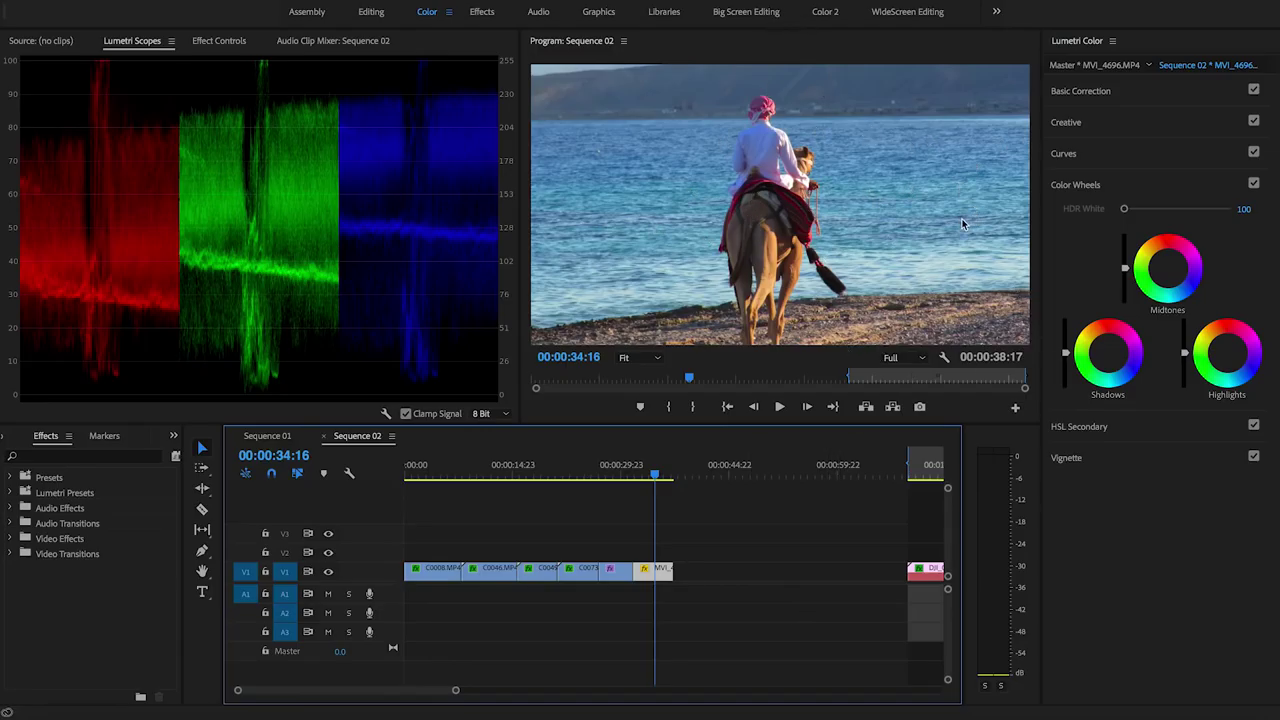
Browse for a creative Look file for the camel rider clip MVI_4696.MP4 in the Standard (Rec709 and DCI P3) LUTs folder
left_click(1068, 124)
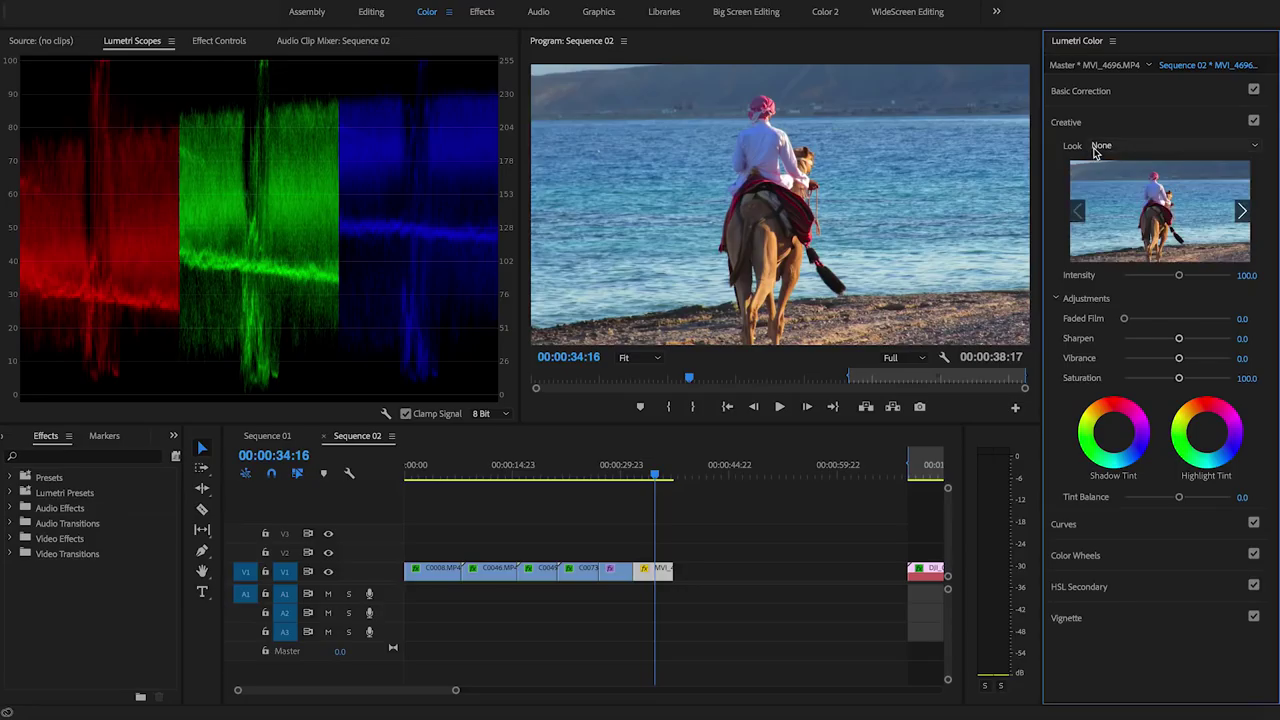
left_click(1097, 147)
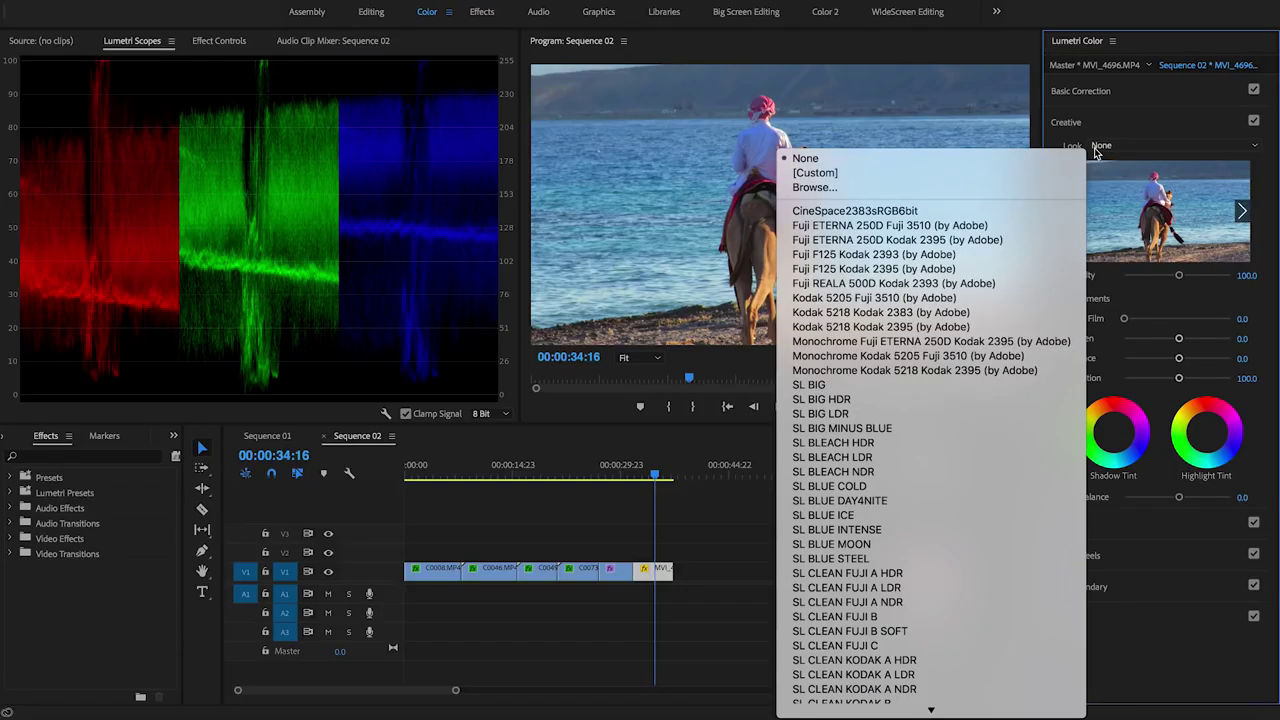
left_click(982, 191)
left_click_drag(697, 95, 657, 388)
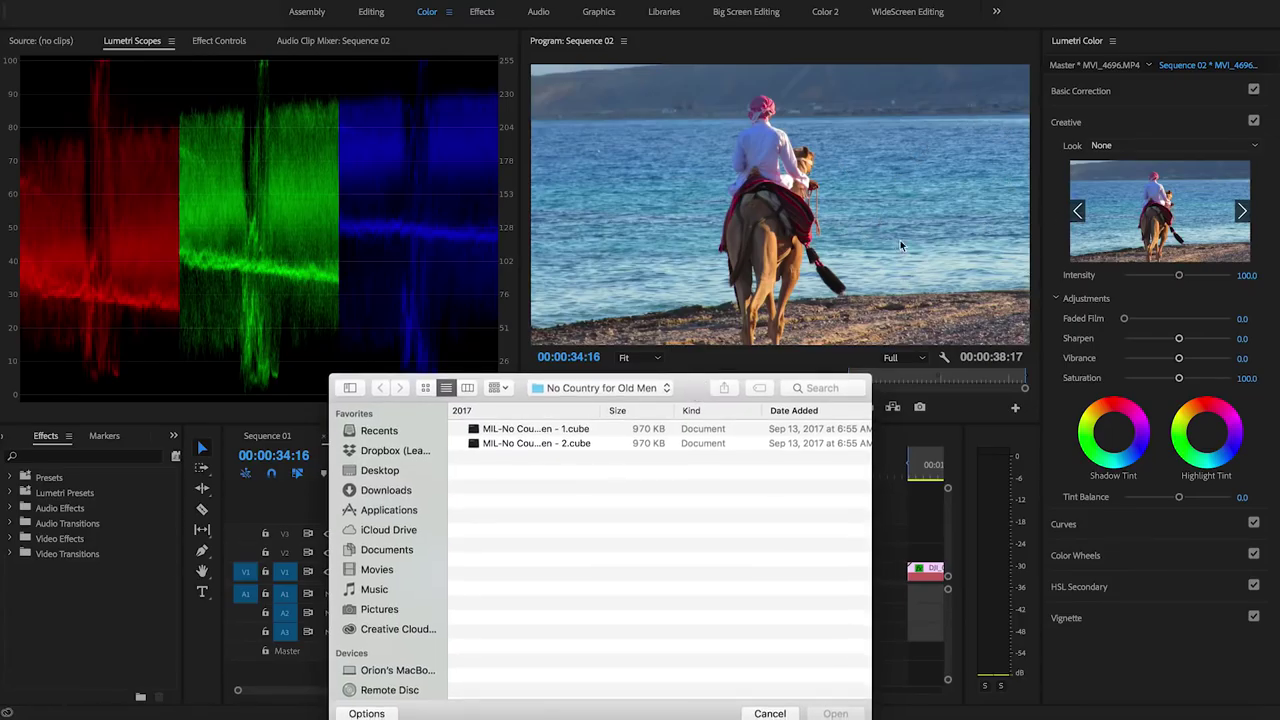
left_click(644, 390)
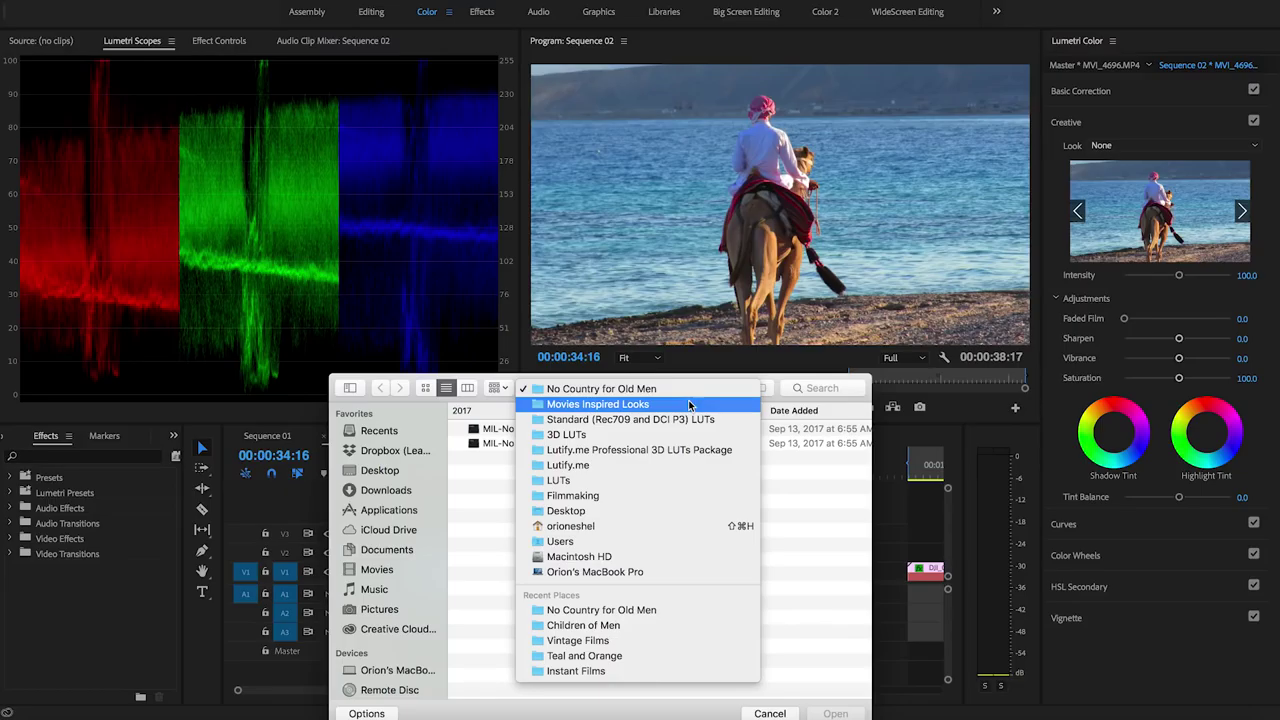
left_click(690, 420)
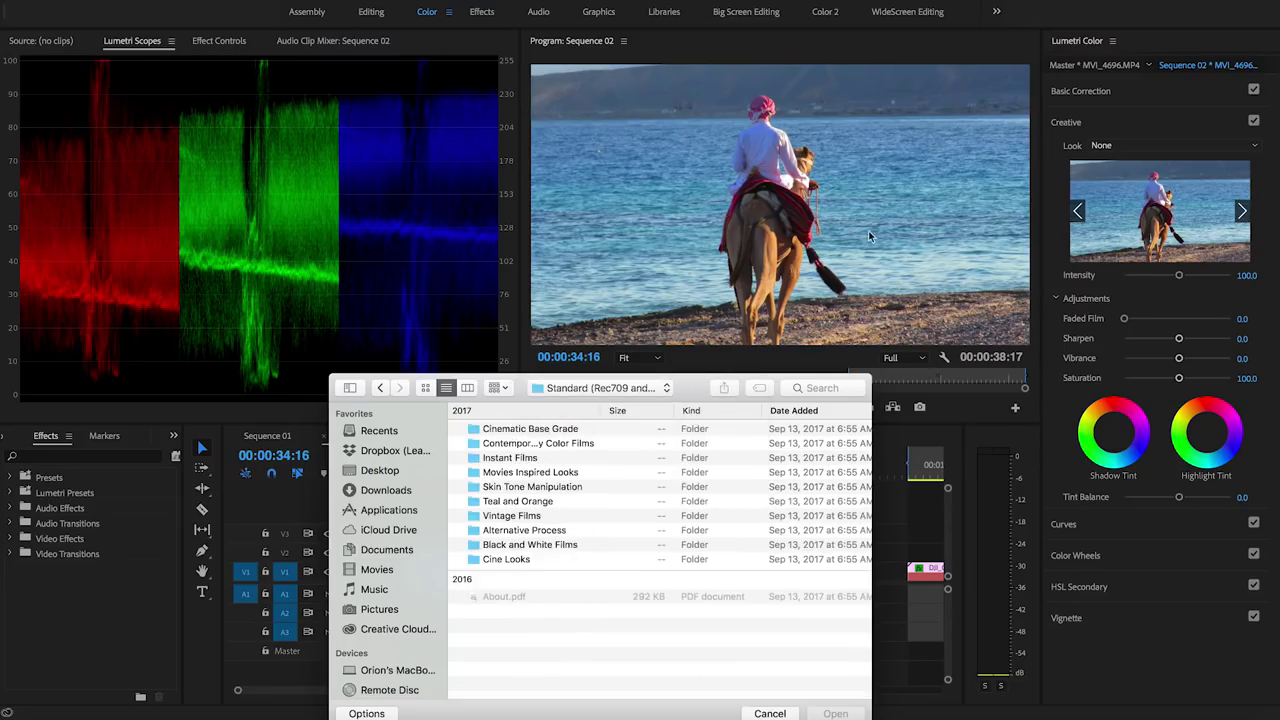
Load TO-Macrux.cube from the Teal and Orange folder as the Look of MVI_4696.MP4 and set its intensity to 80.0
double_click(560, 501)
left_click_drag(688, 388, 678, 273)
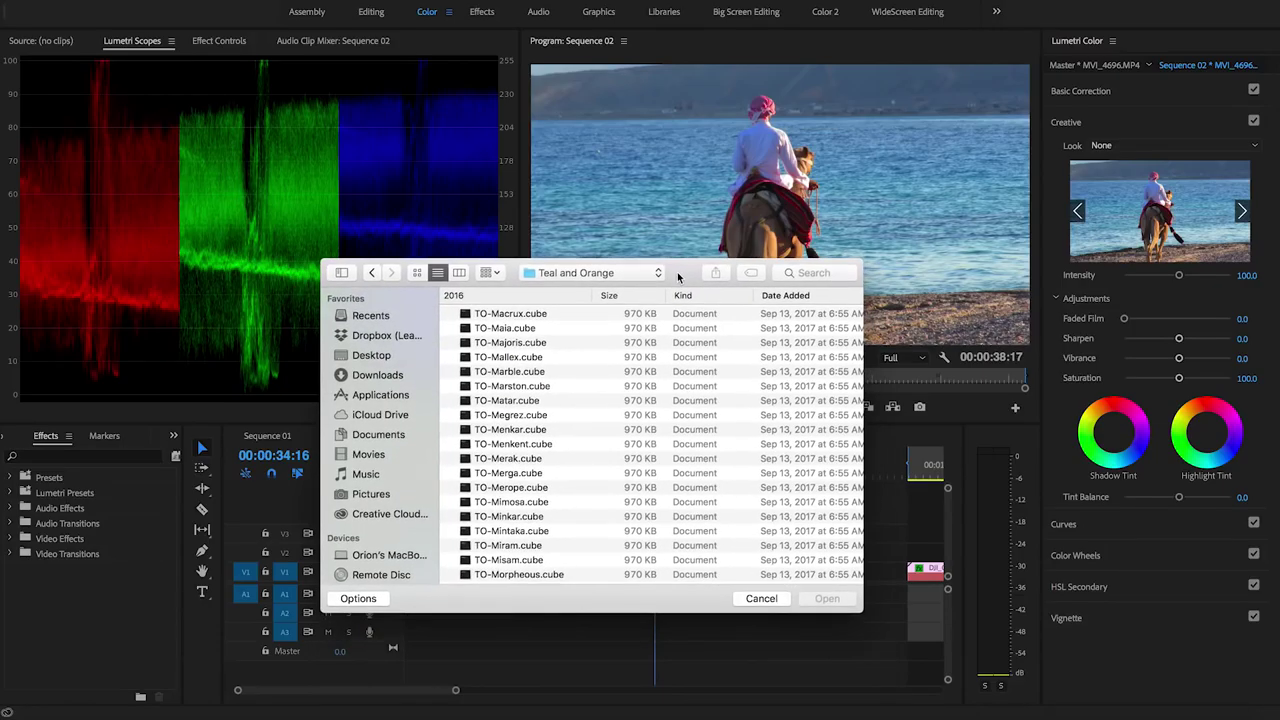
left_click(503, 318)
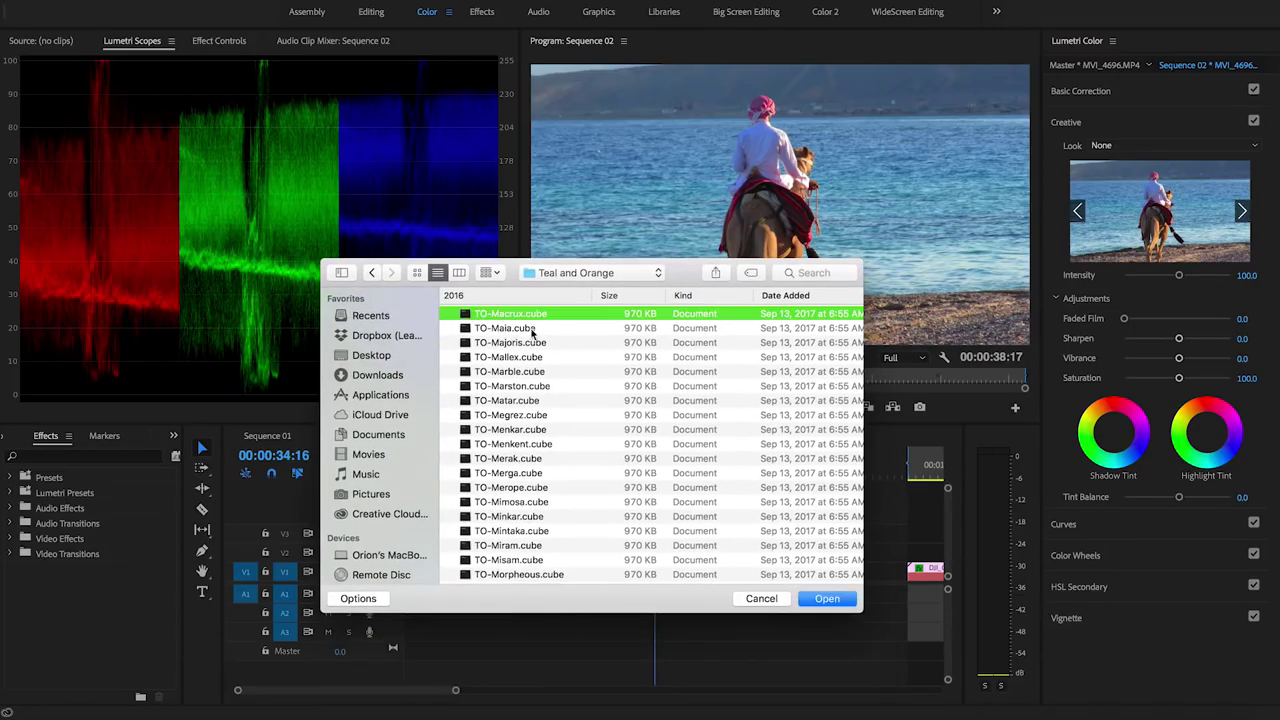
left_click(829, 599)
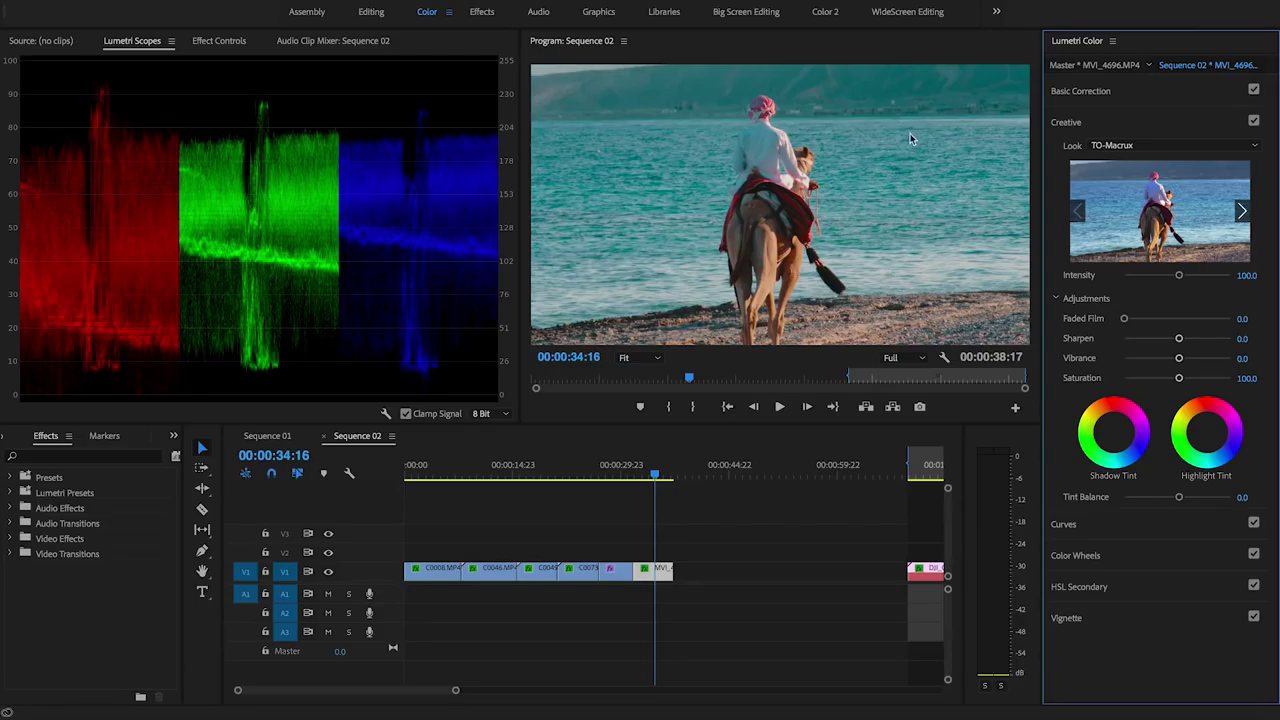
left_click(1163, 276)
left_click_drag(1163, 277, 1166, 277)
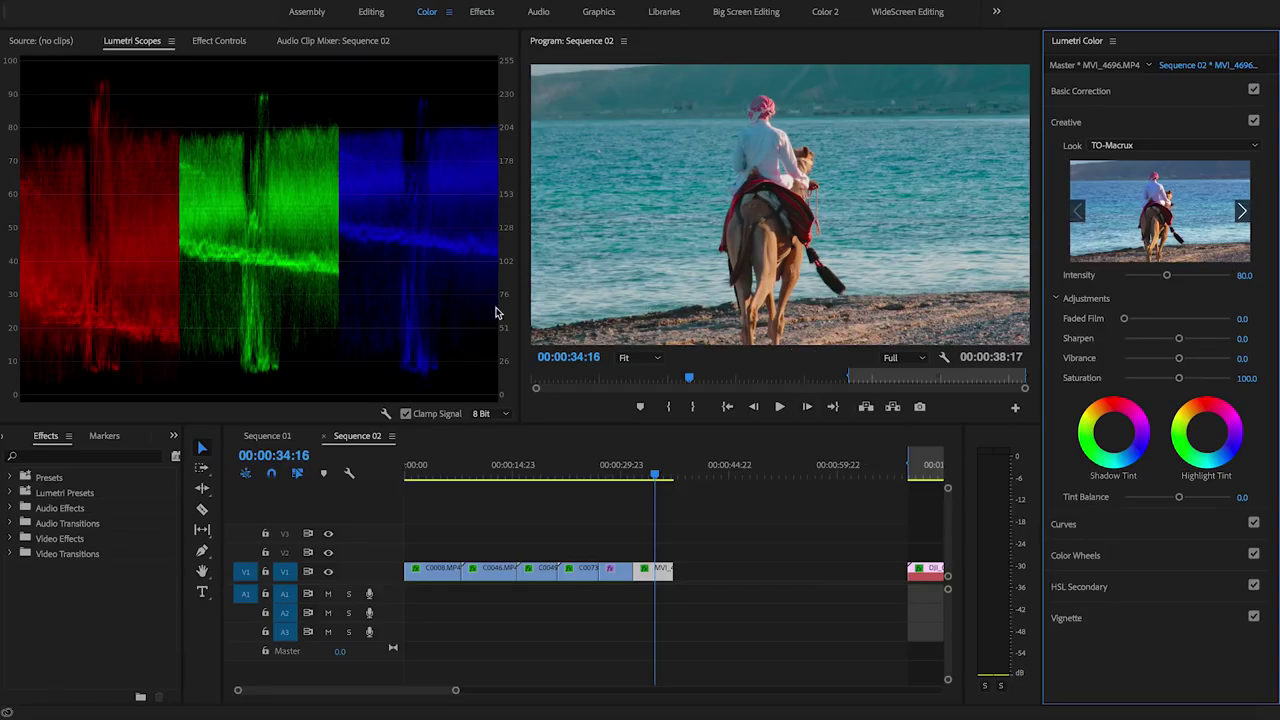
With the color wheels, slightly lower the shadow level and raise the highlight level of MVI_4696.MP4
left_click(1085, 556)
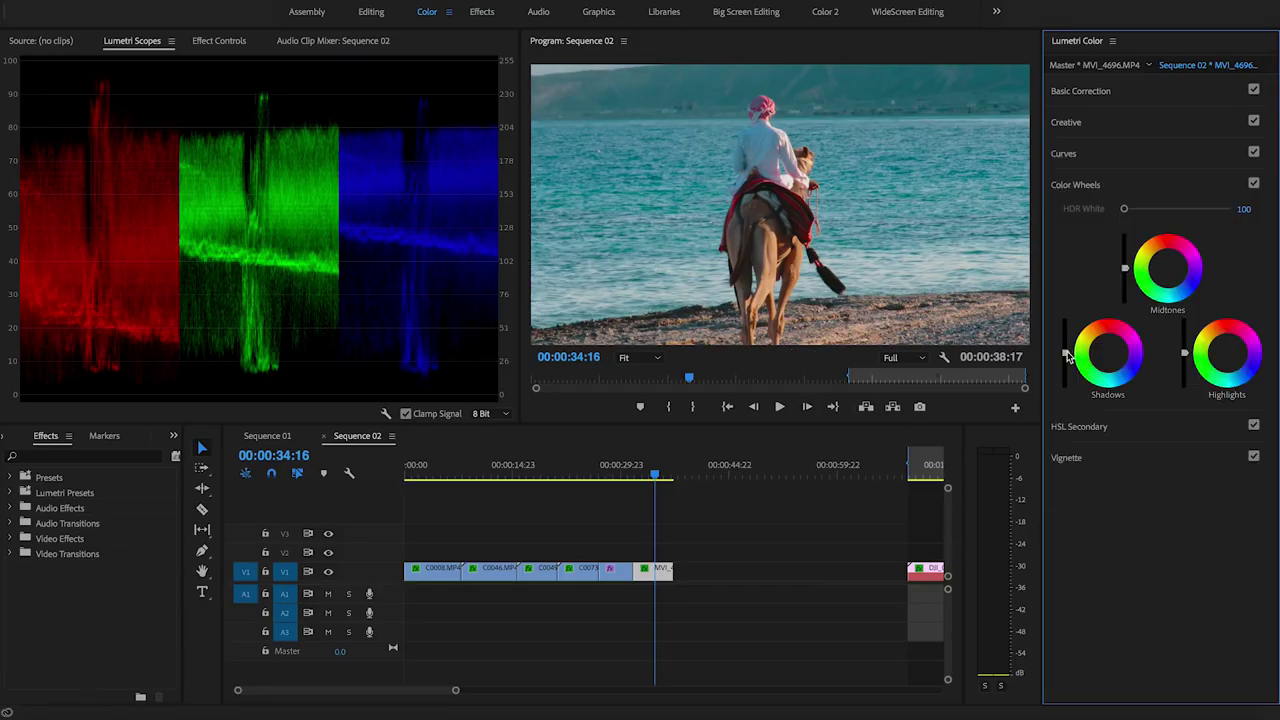
left_click_drag(1066, 353, 1066, 356)
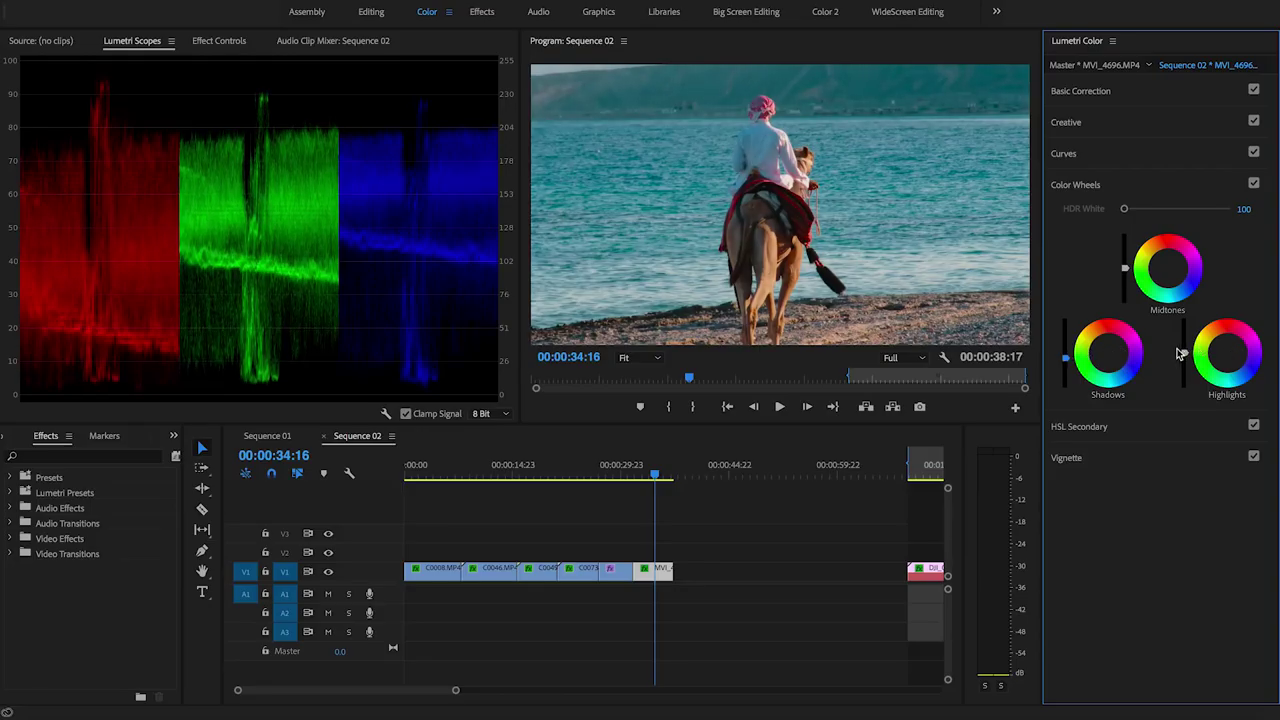
left_click_drag(1185, 352, 1185, 350)
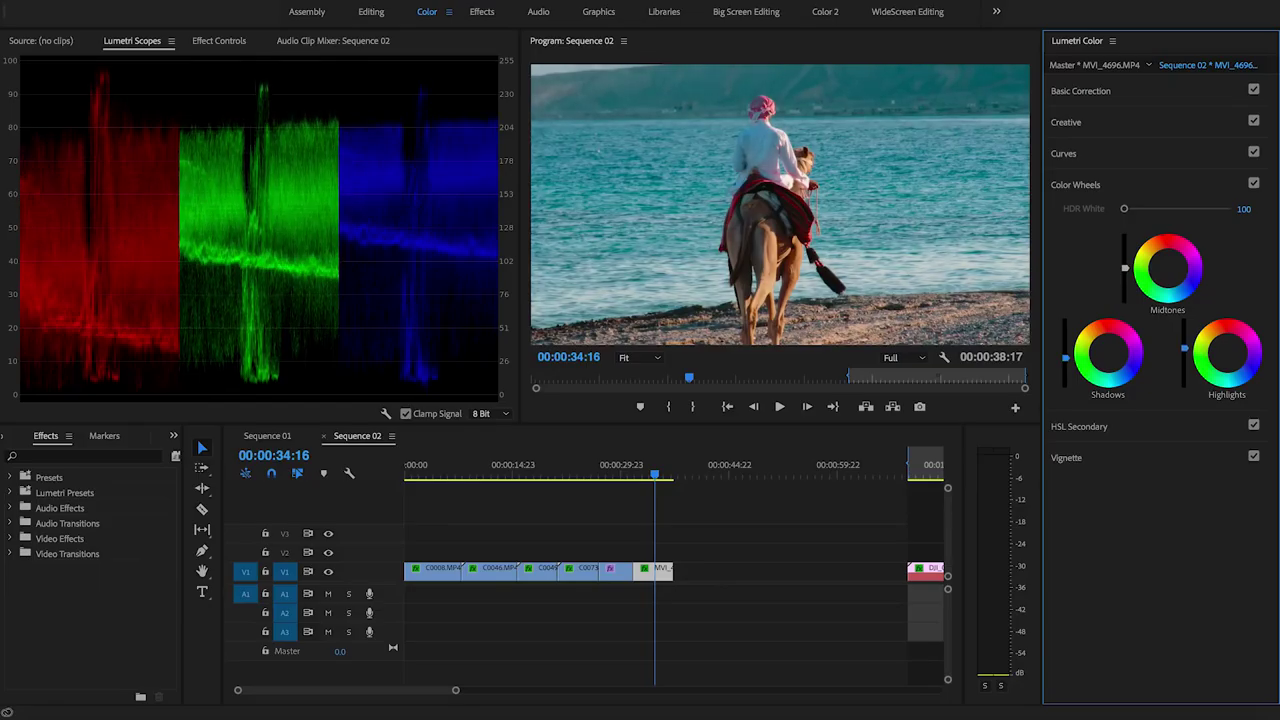
Set the creative saturation of MVI_4696.MP4 to 91.4 and show the clip's effect settings for a comparison without Lumetri Color
left_click(1076, 121)
left_click_drag(1175, 380, 1170, 382)
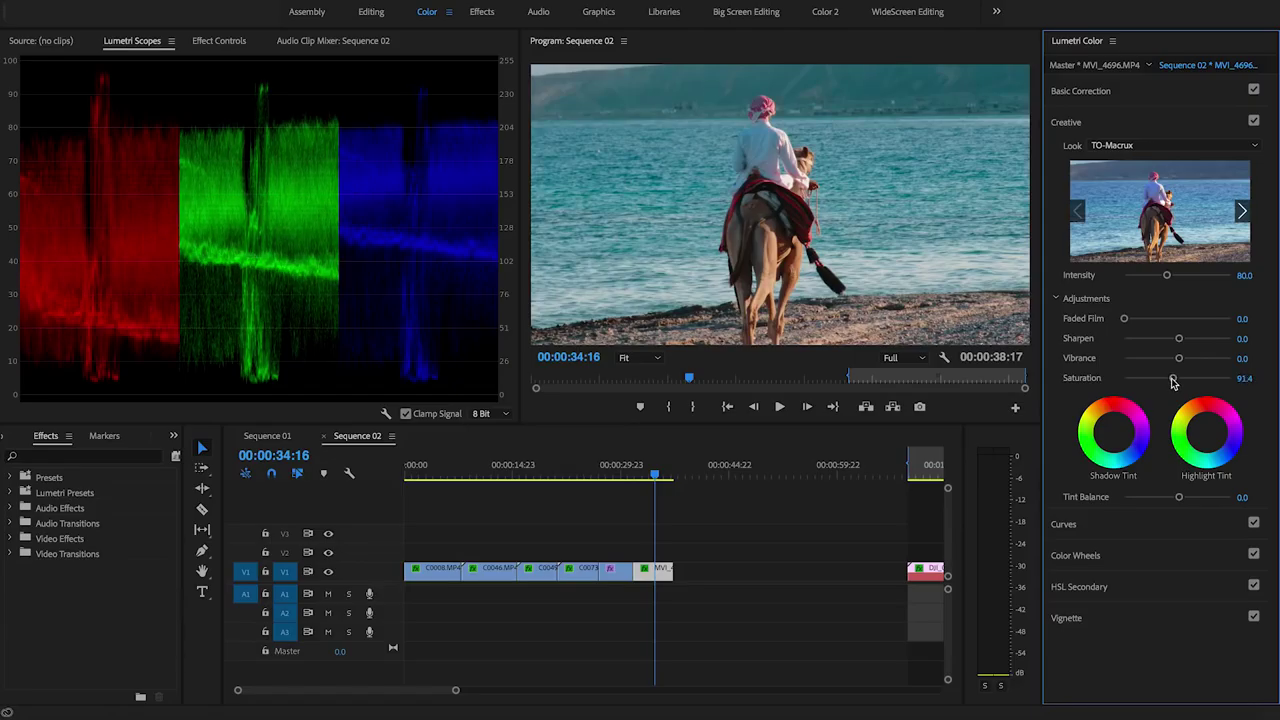
left_click(204, 42)
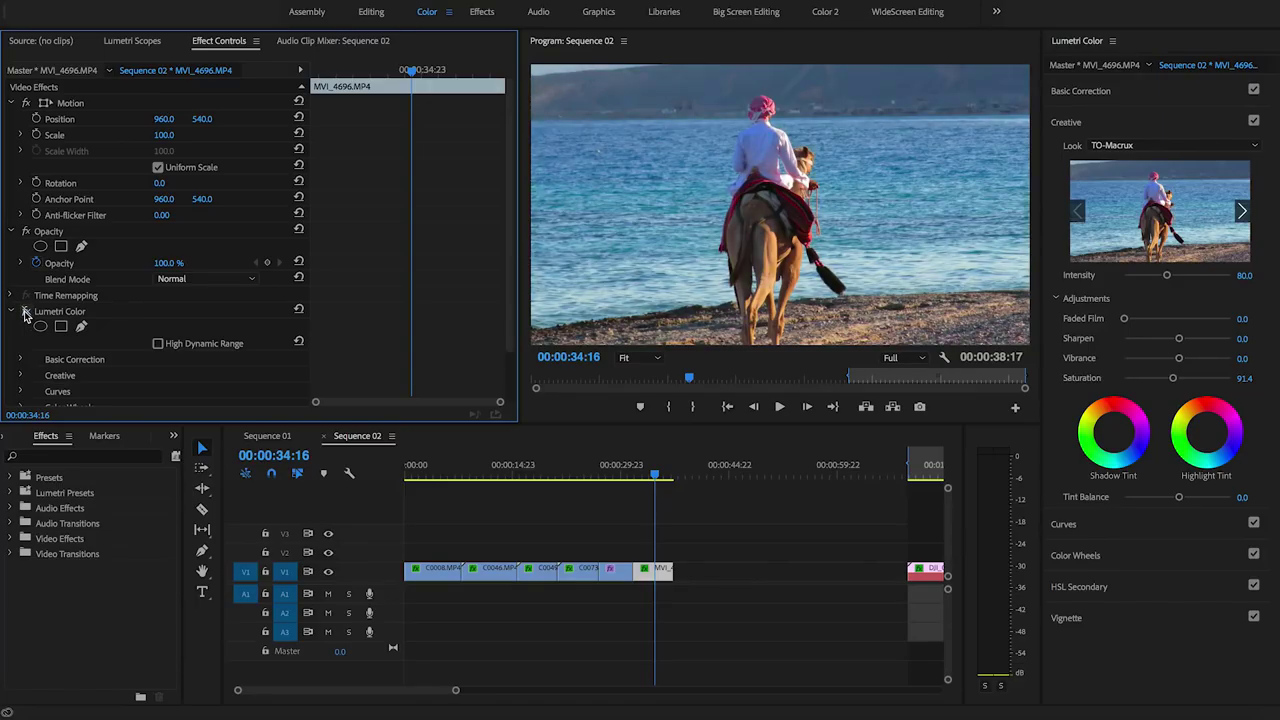
key("space")
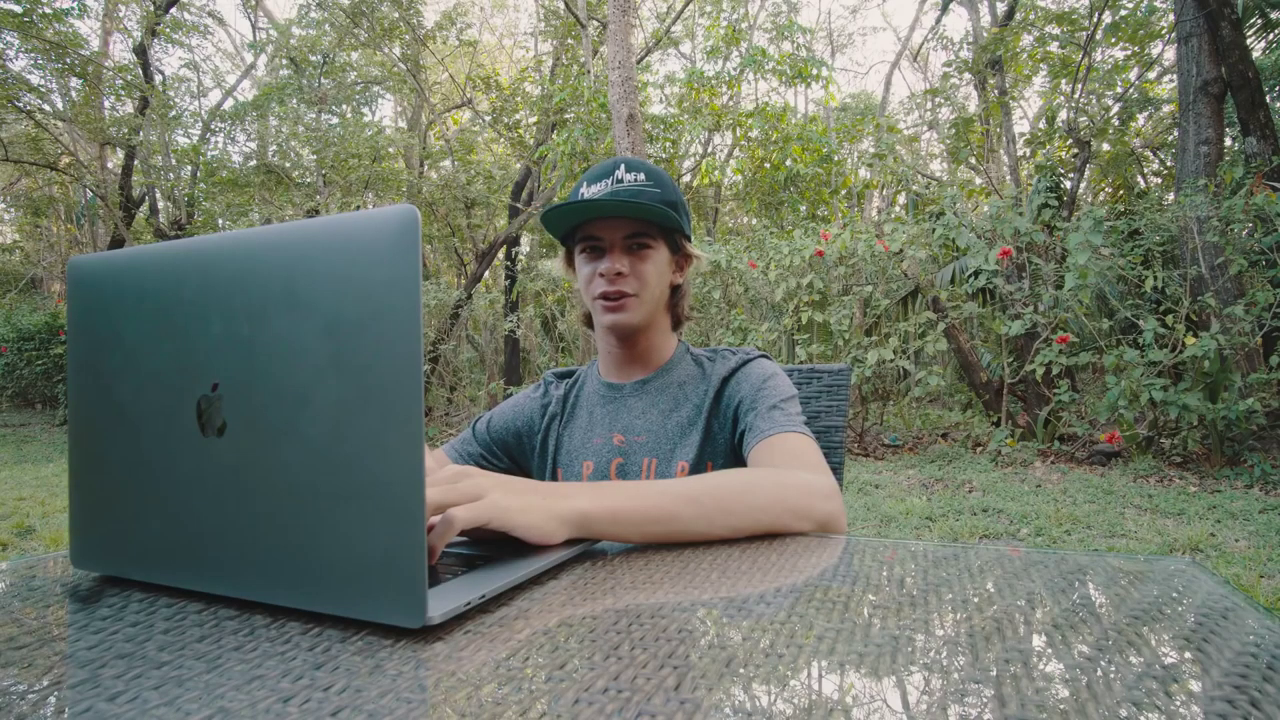